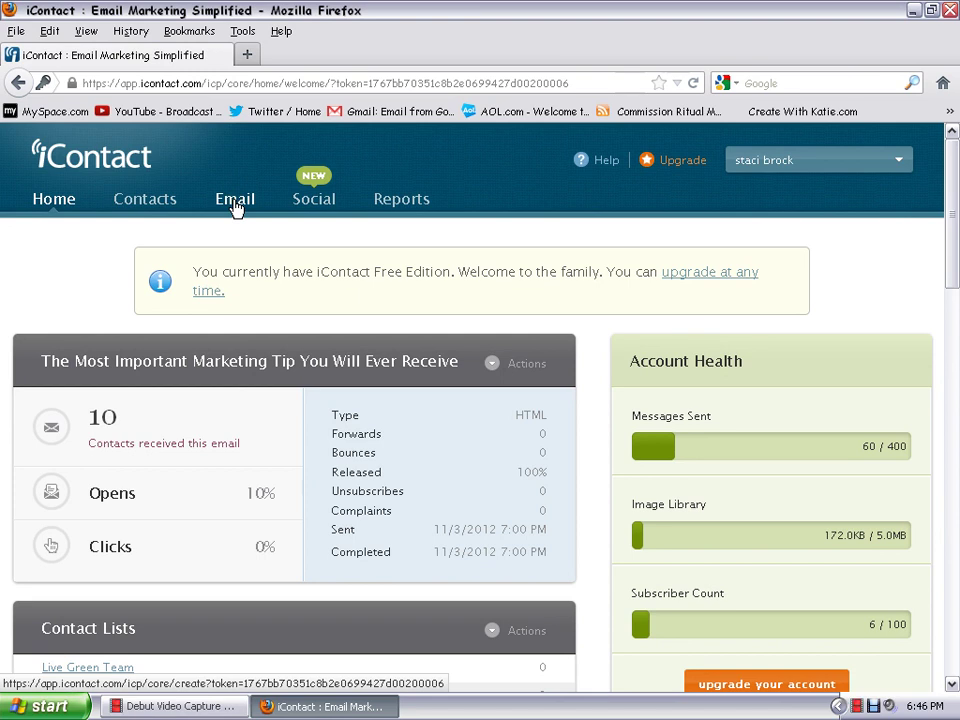
Start creating a new email message with MessageBuilder.
click(233, 203)
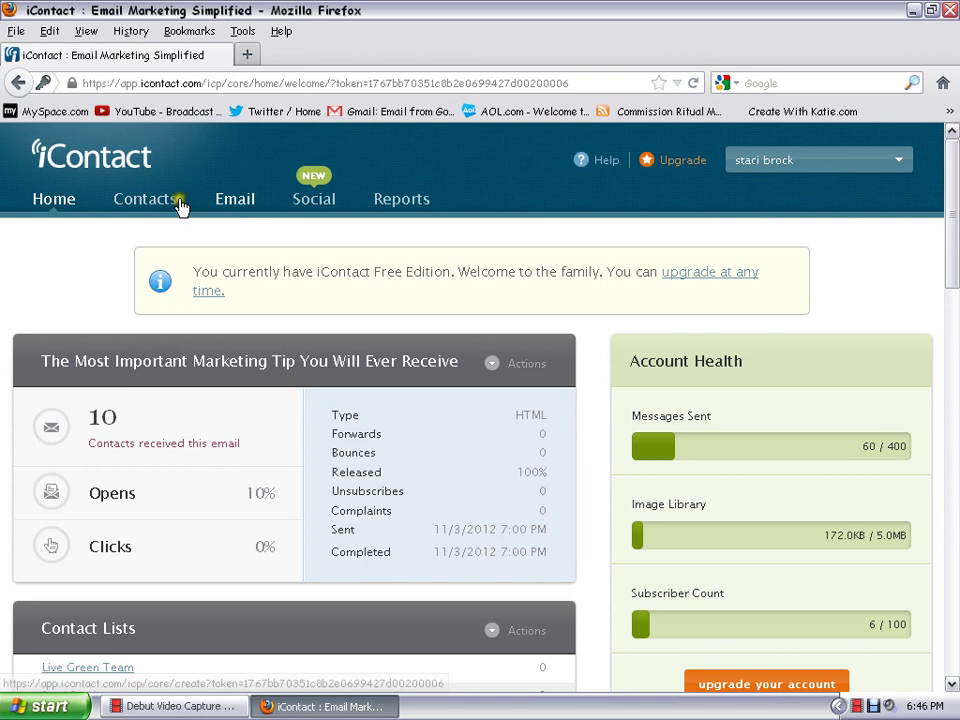
click(234, 202)
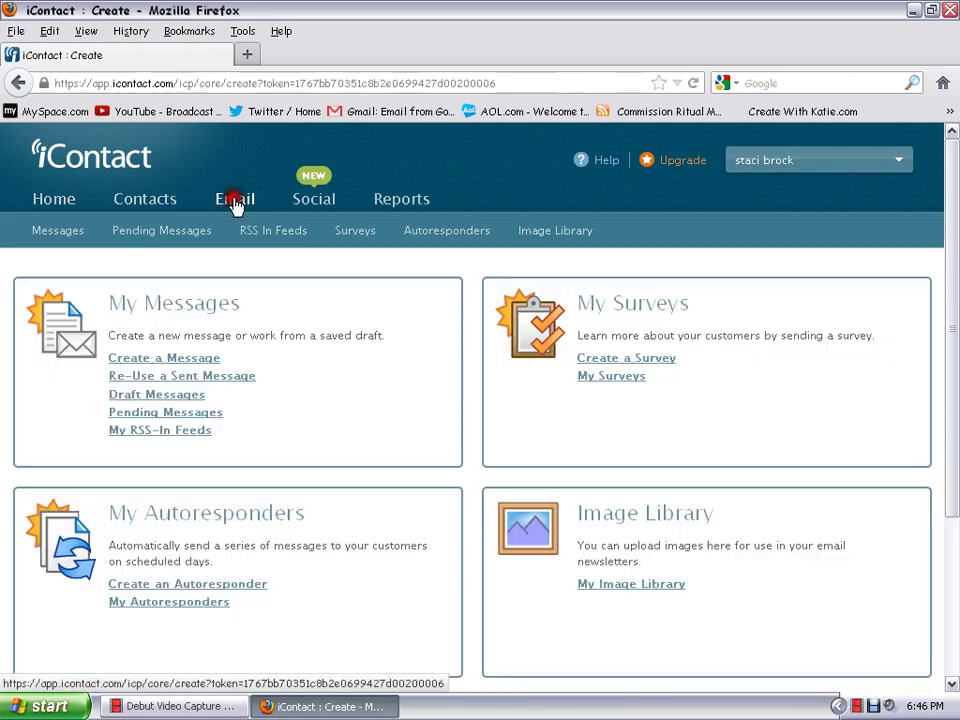
click(151, 360)
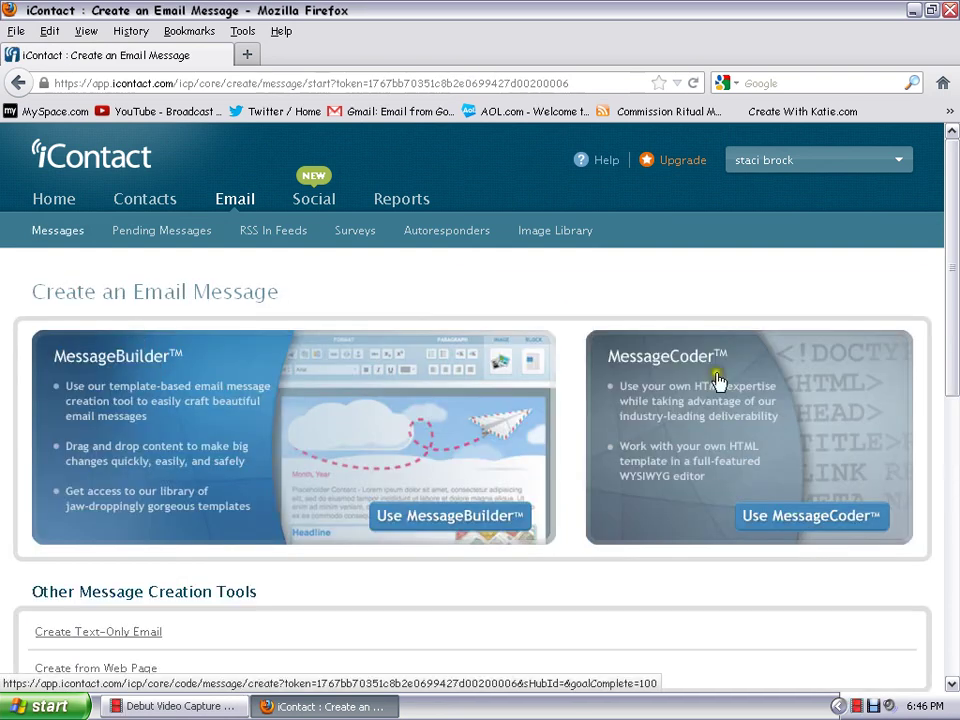
scroll(521, 462, down, 2)
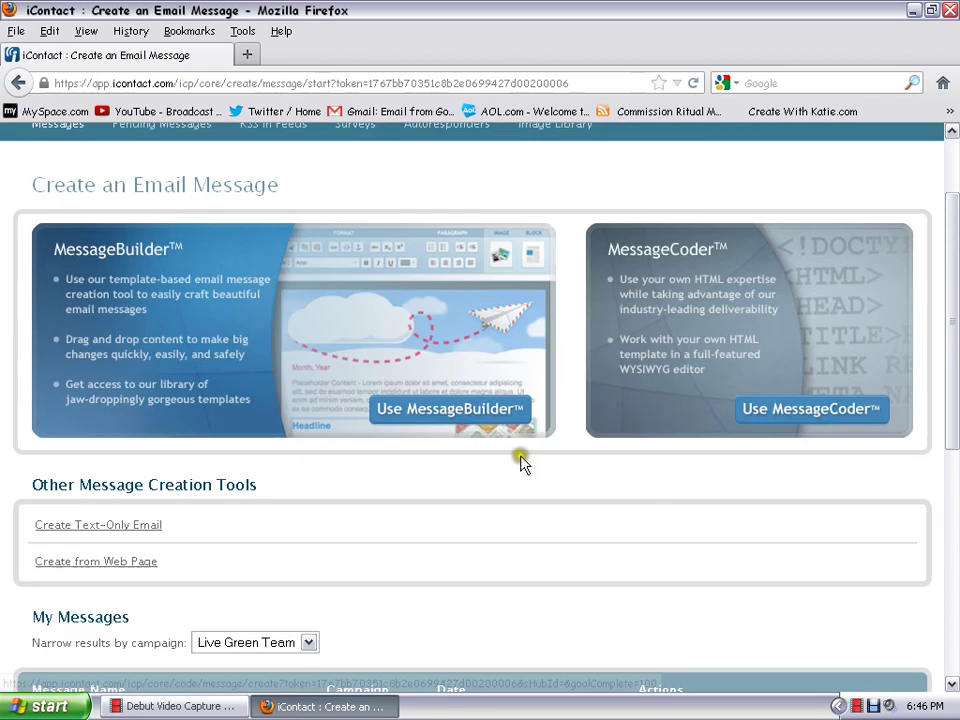
click(446, 417)
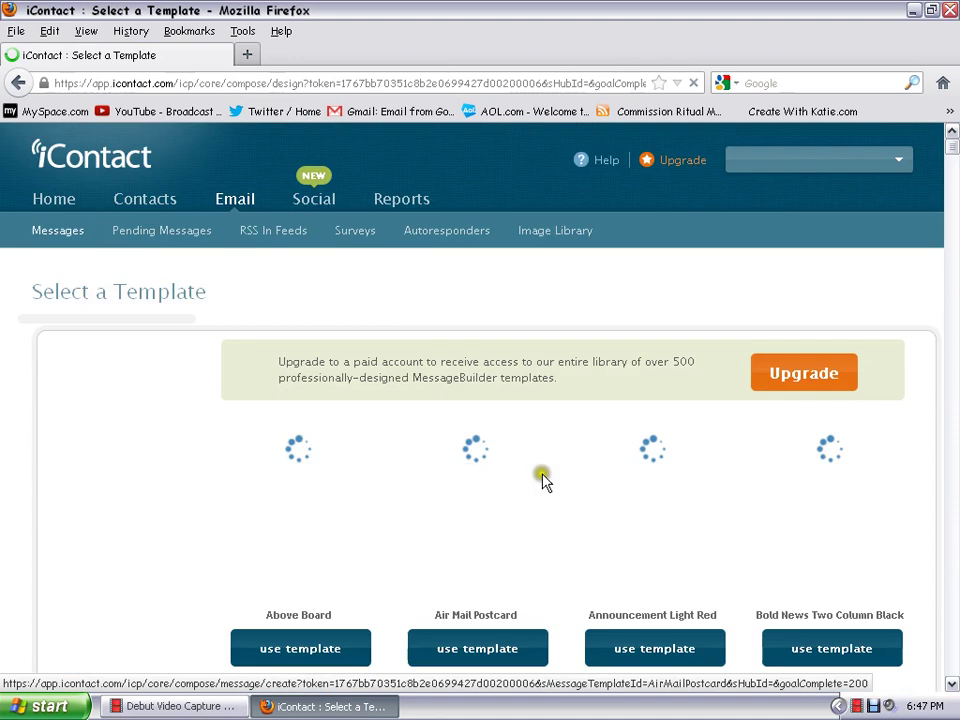
Browse the template gallery and use the plain Head and Main template for the message.
scroll(553, 487, down, 5)
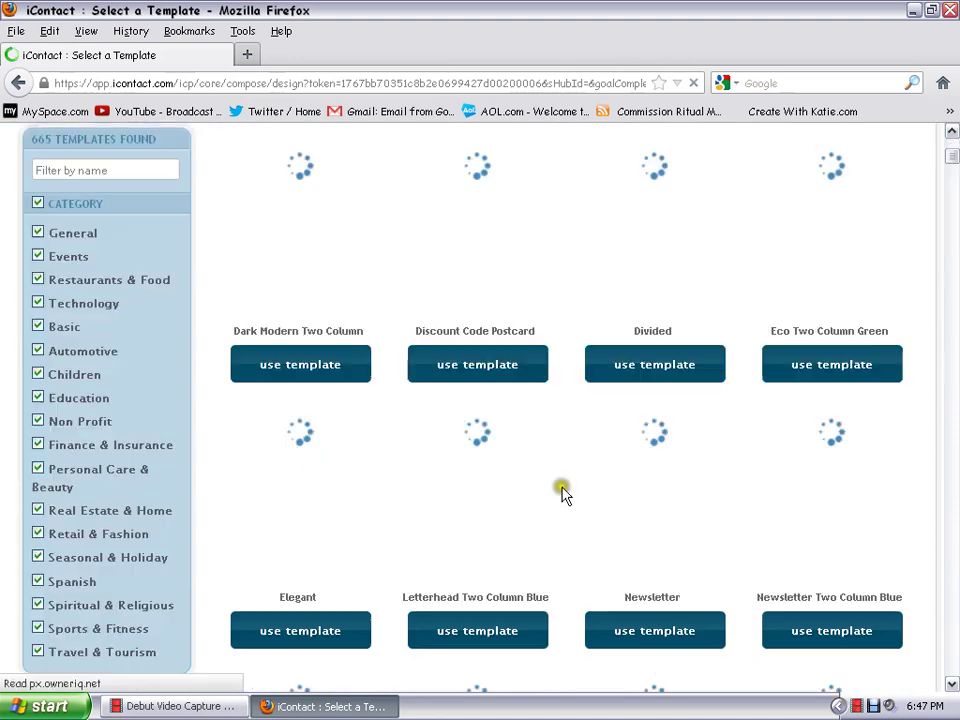
scroll(562, 492, down, 3)
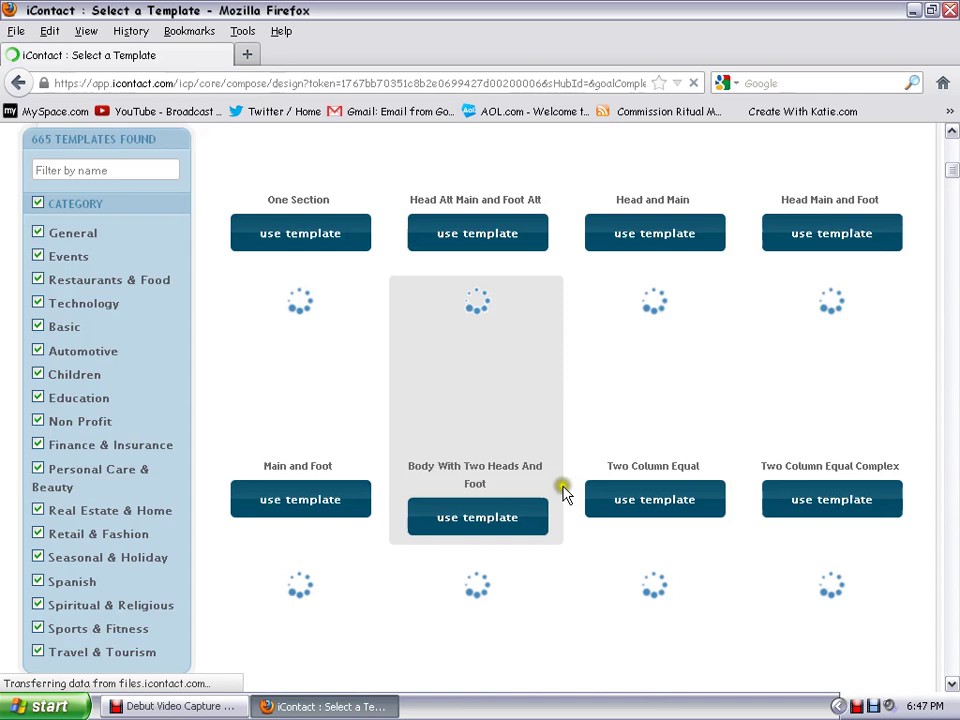
scroll(563, 492, down, 3)
scroll(572, 490, up, 5)
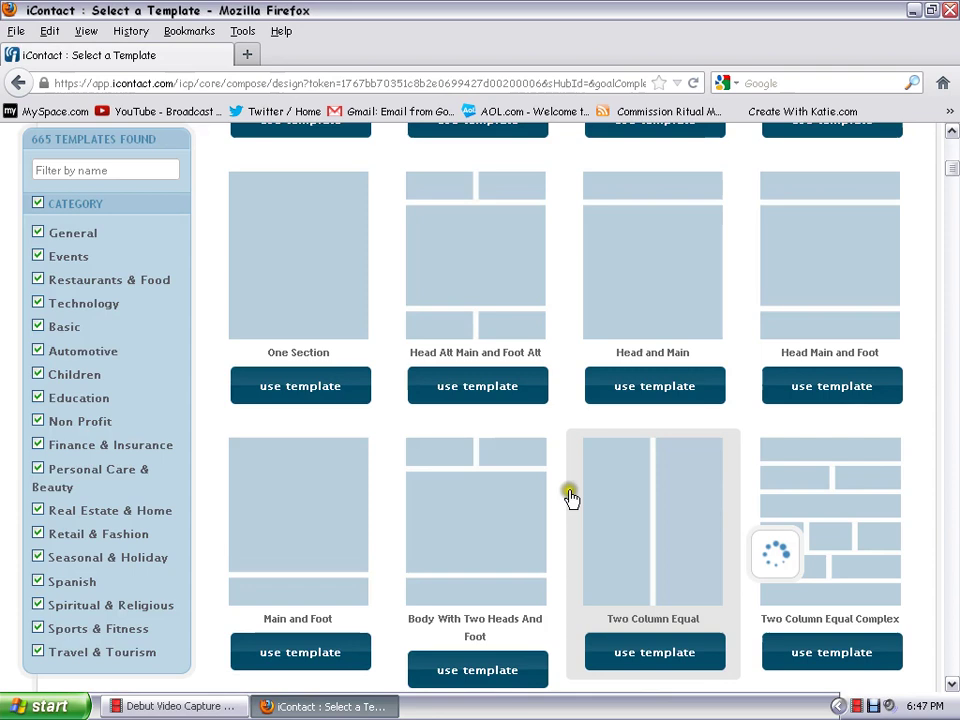
click(636, 619)
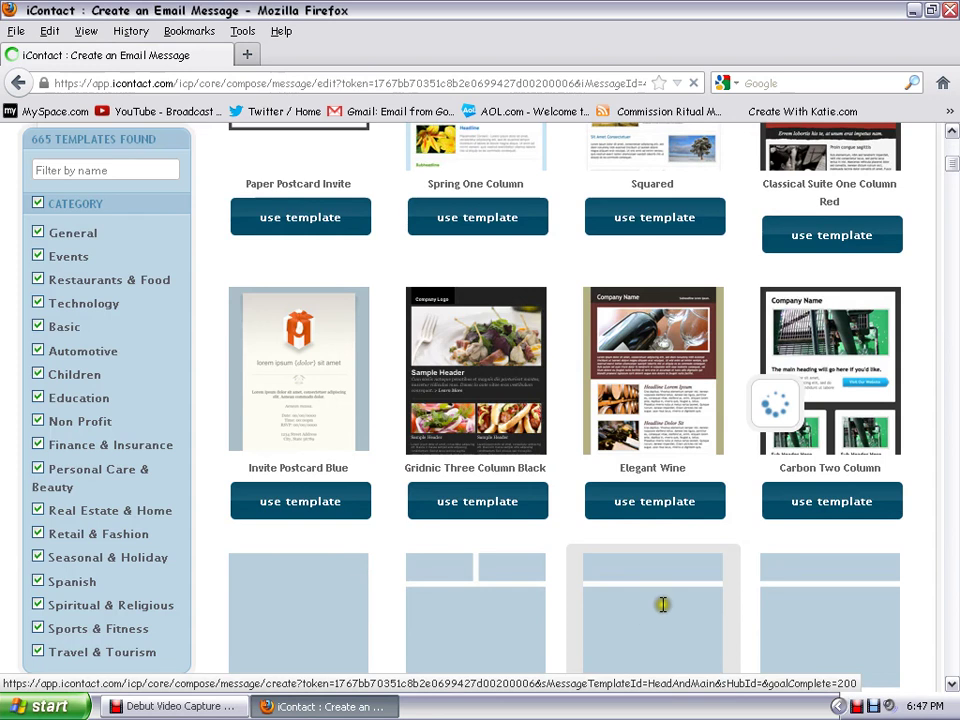
click(662, 604)
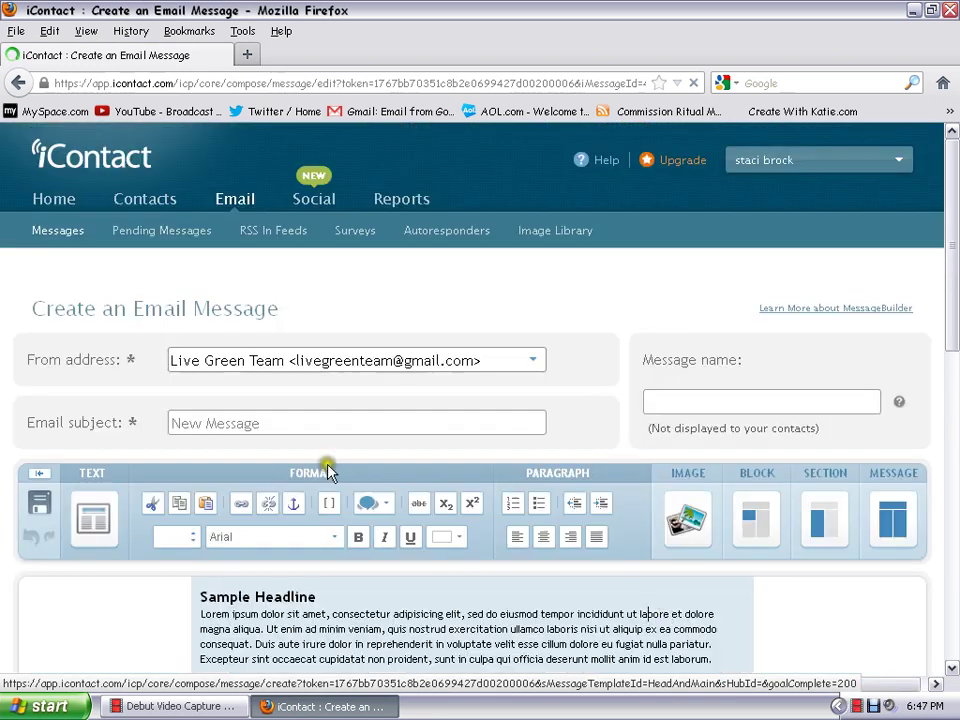
Set the message's From address to the second sender in the list.
scroll(528, 349, down, 2)
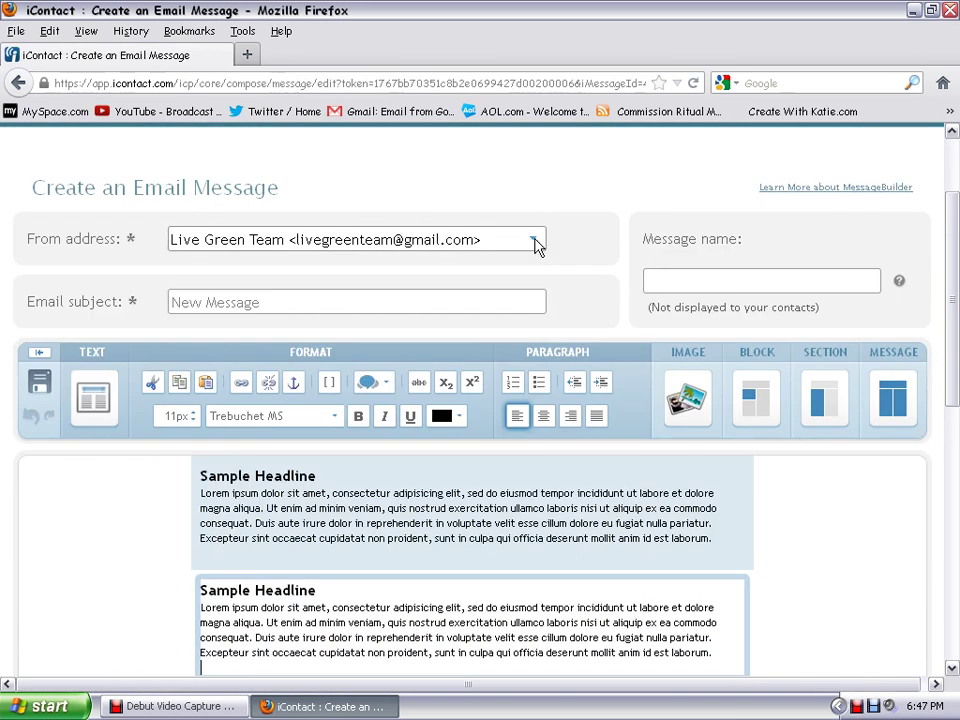
click(466, 300)
click(512, 254)
click(528, 242)
click(533, 245)
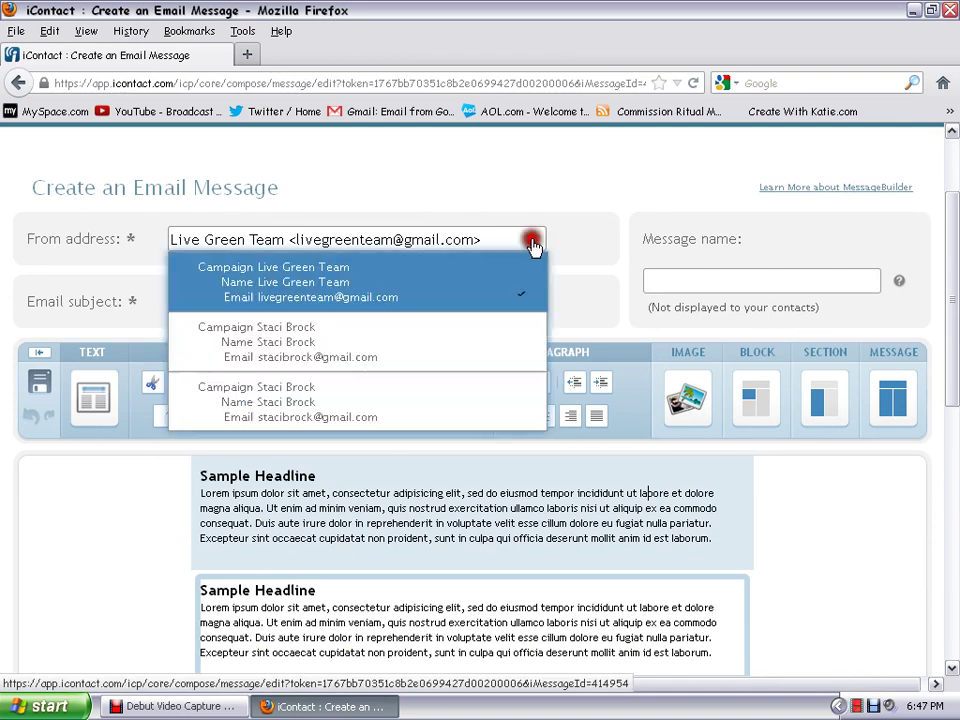
click(454, 343)
Replace the email subject with the suggested entry "How to See If Your Emails Have Been Openned In Icontact".
click(295, 300)
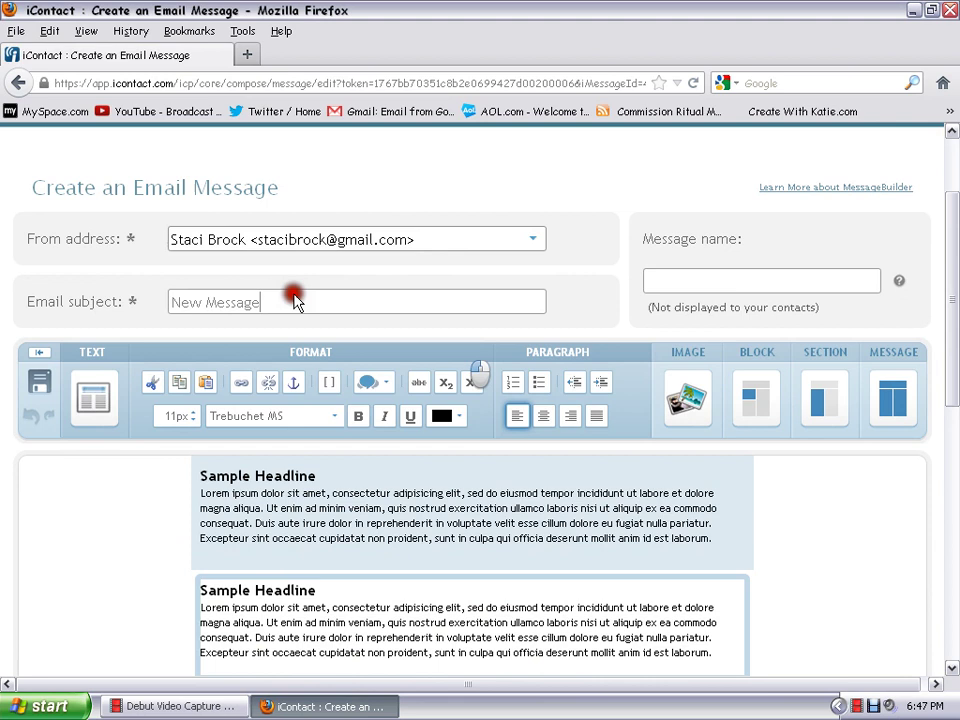
triple_click(299, 312)
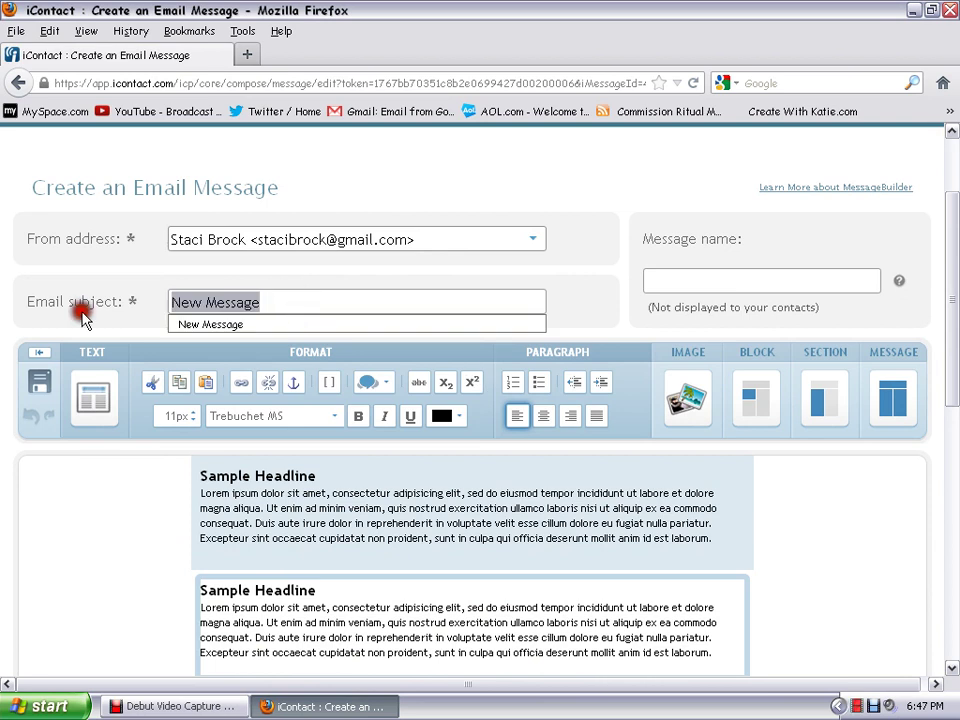
text(h)
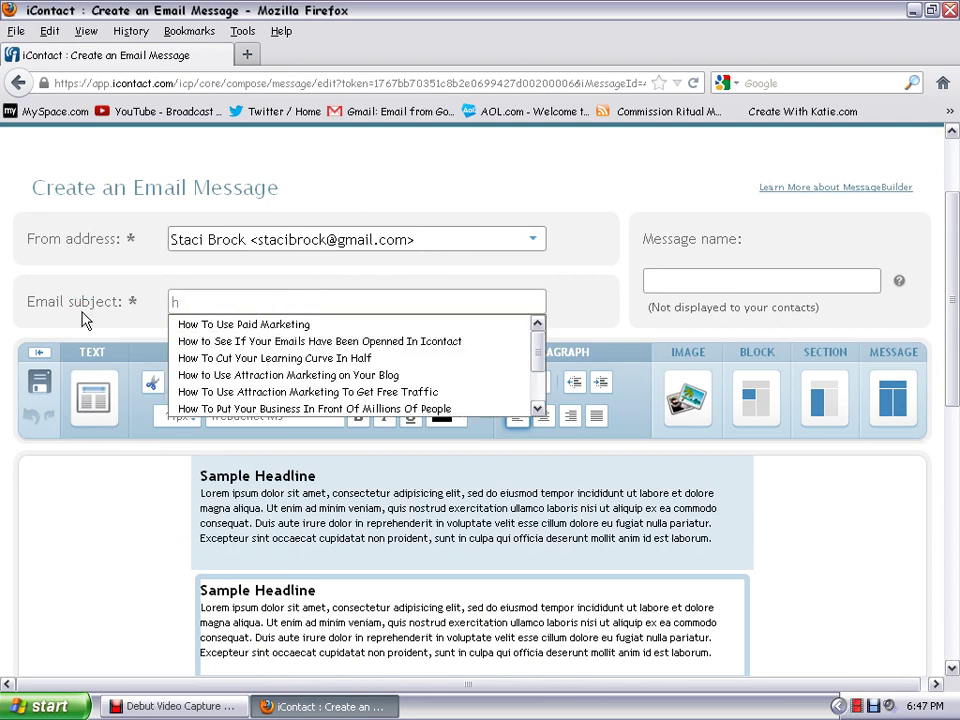
click(97, 314)
click(220, 345)
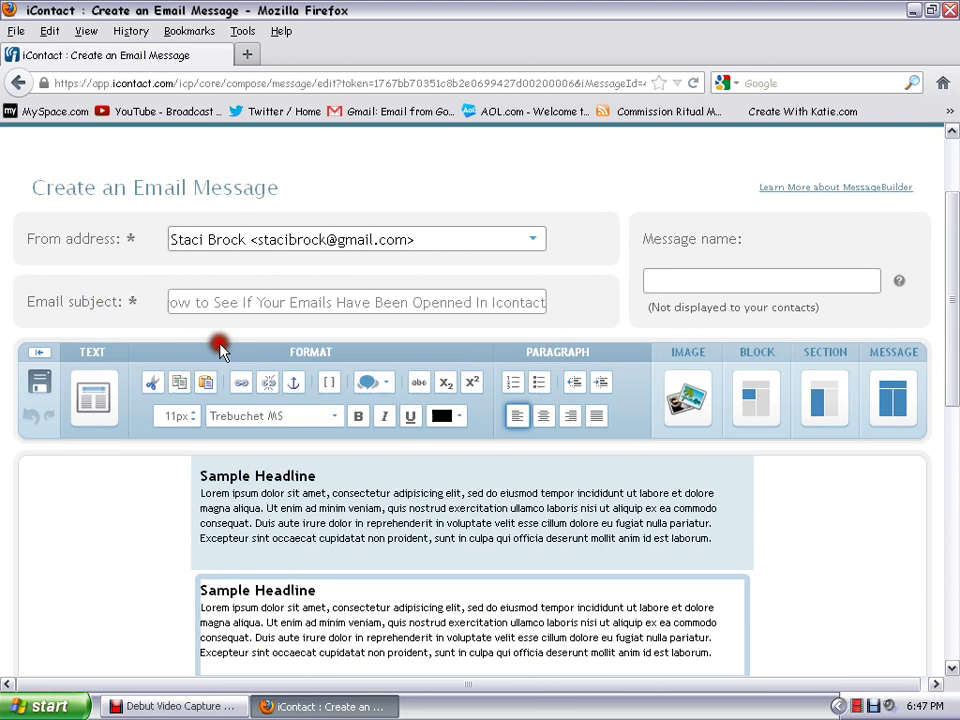
Delete all three sample content blocks in the main section below the header, confirming each deletion.
scroll(710, 643, down, 2)
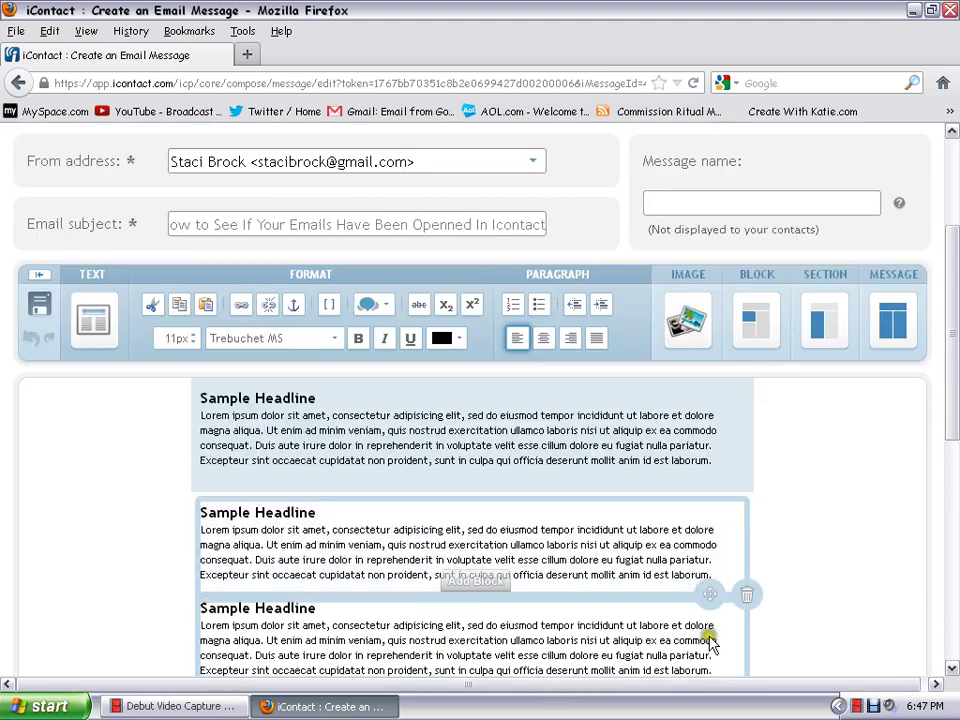
scroll(650, 643, down, 3)
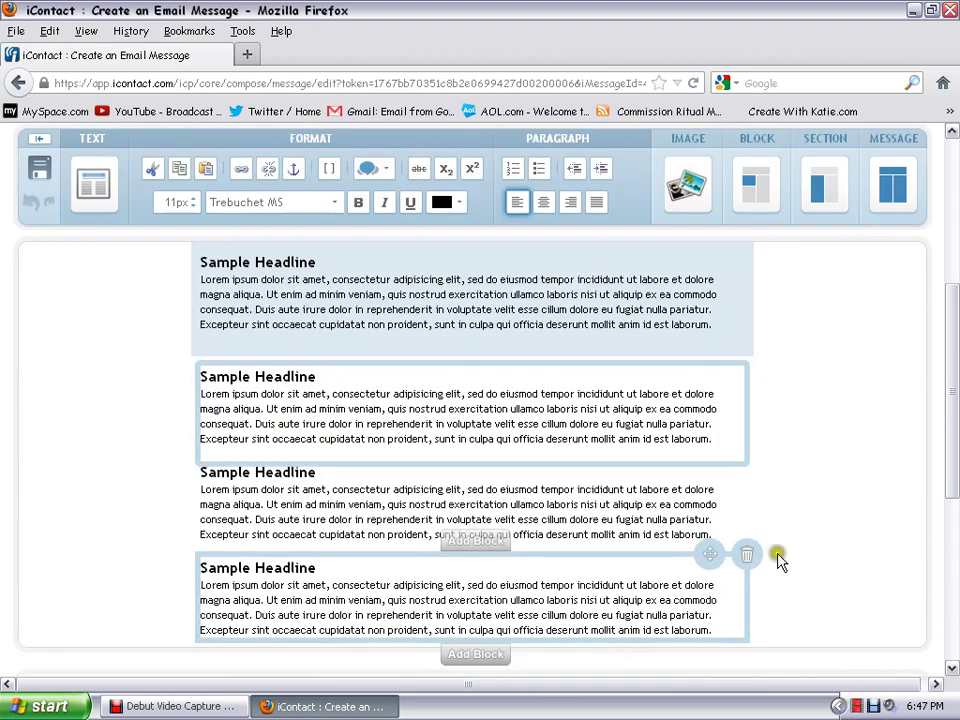
click(747, 555)
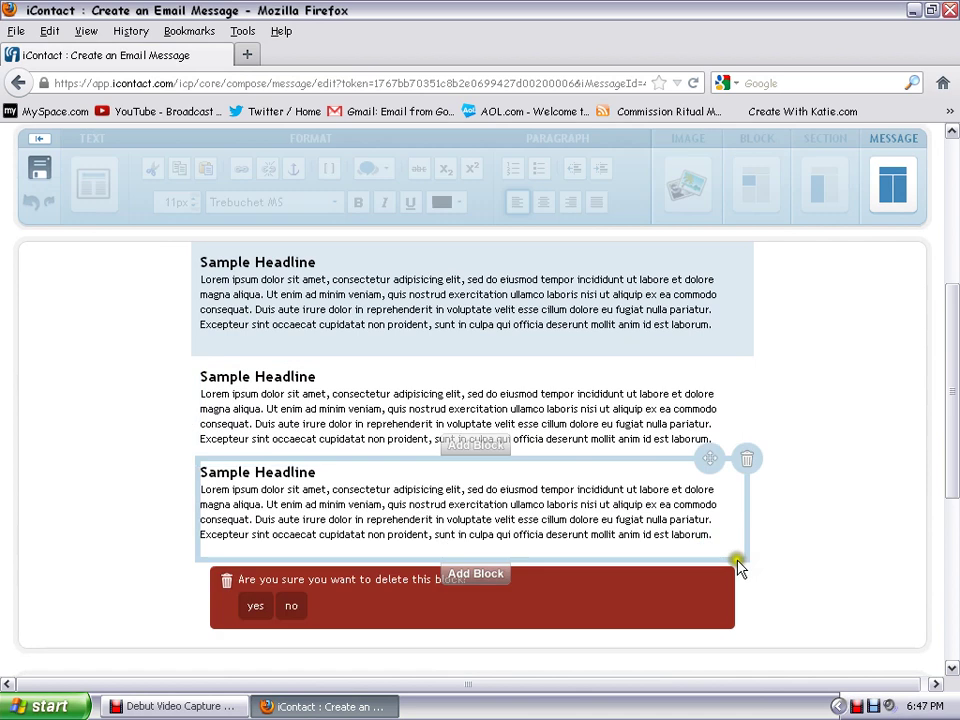
click(255, 606)
mouse_move(439, 496)
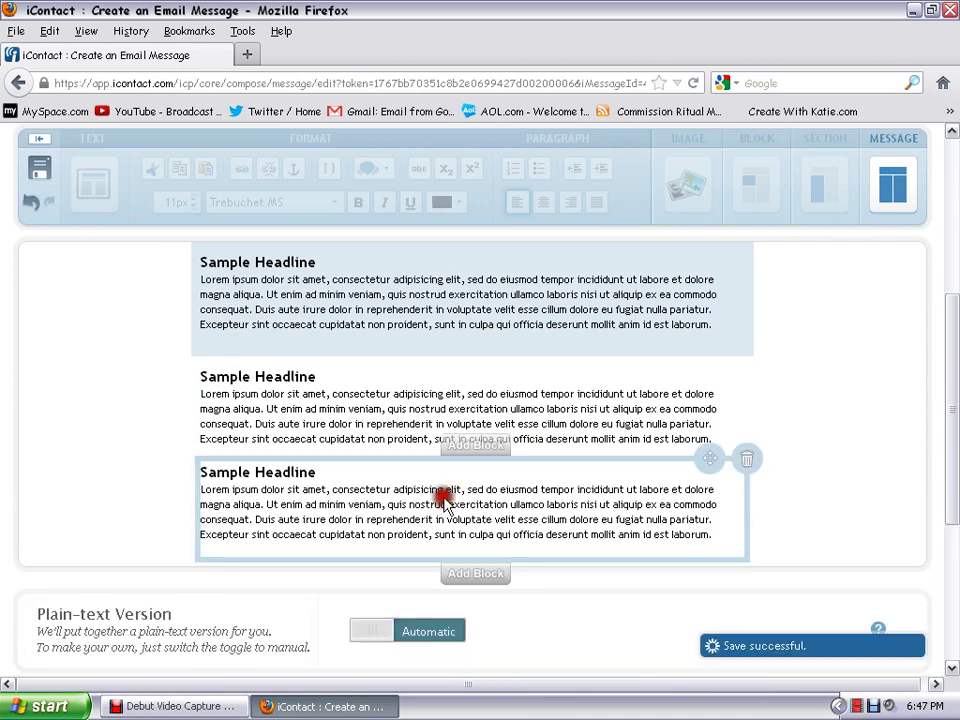
click(750, 459)
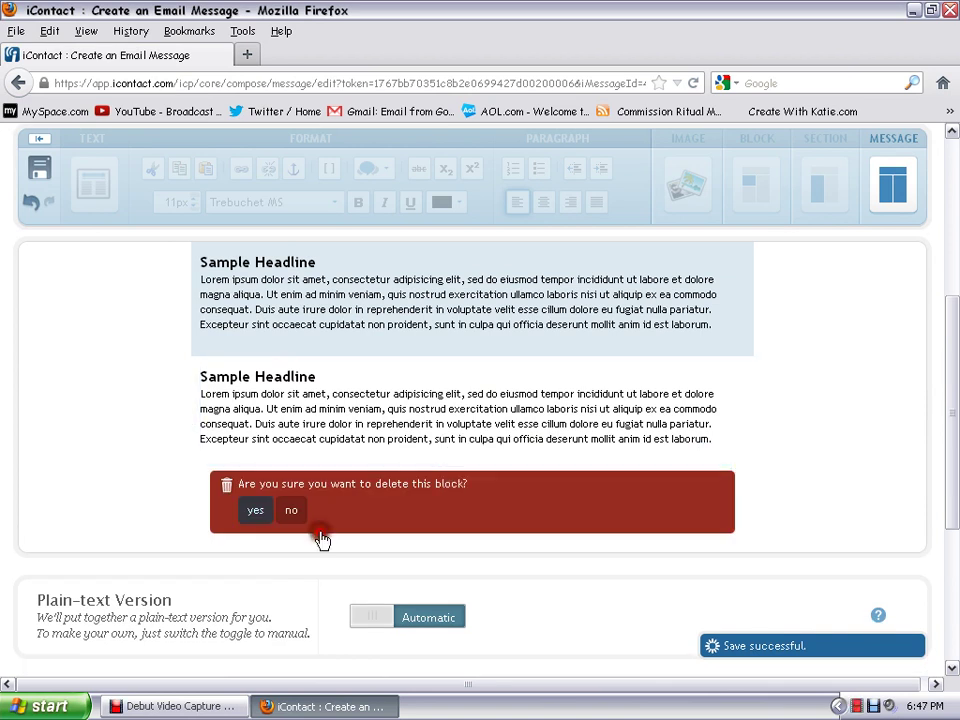
click(246, 511)
click(748, 364)
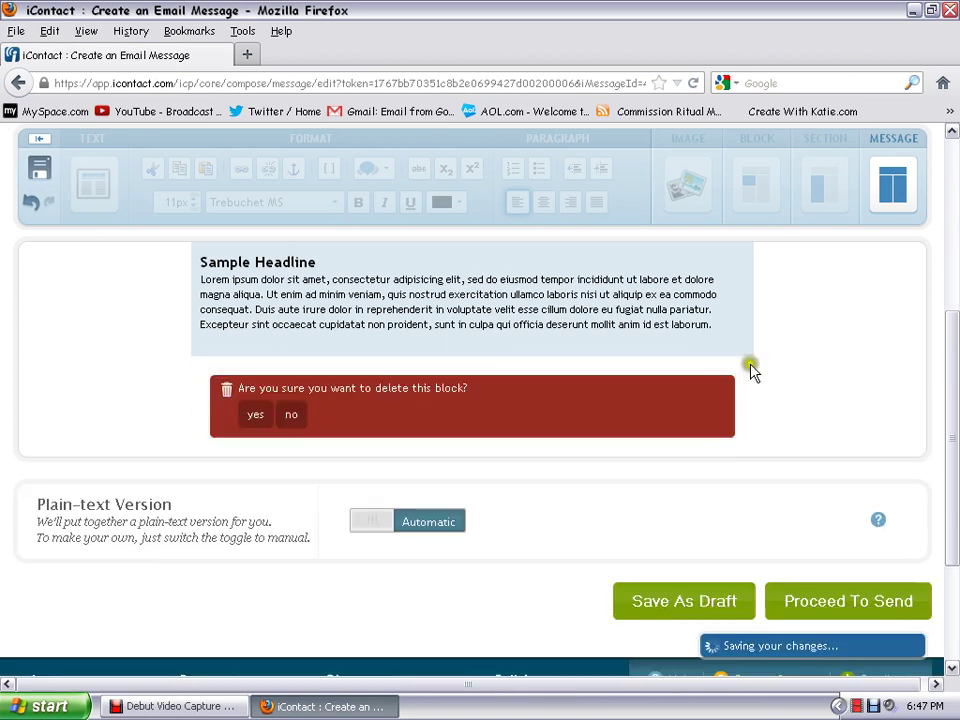
click(258, 417)
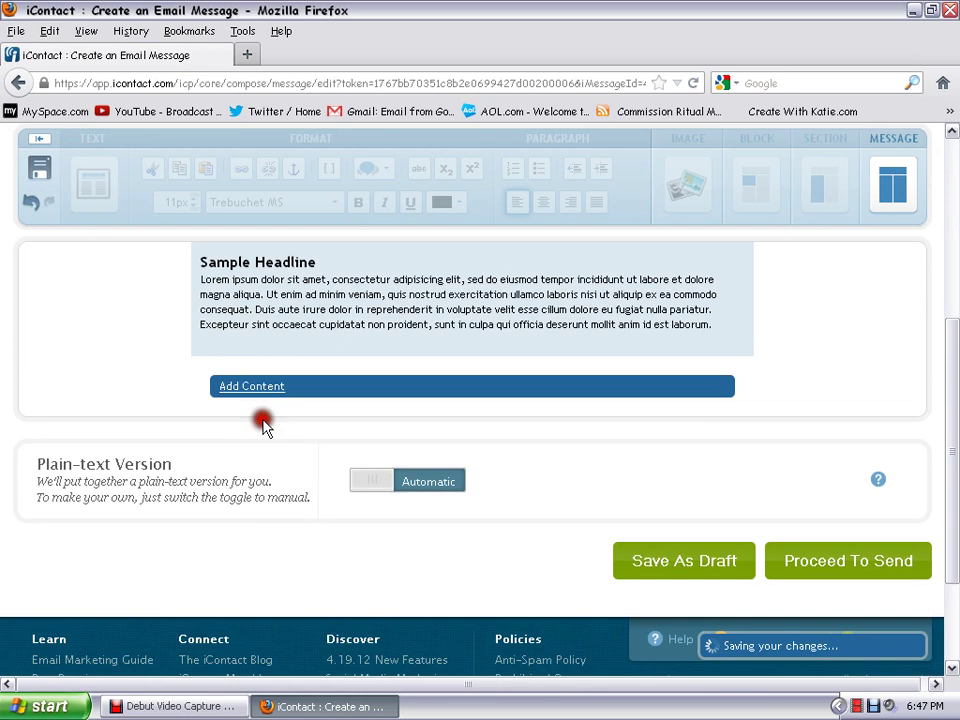
Clear the sample headline and placeholder paragraph from the header block, leaving the block empty.
click(716, 321)
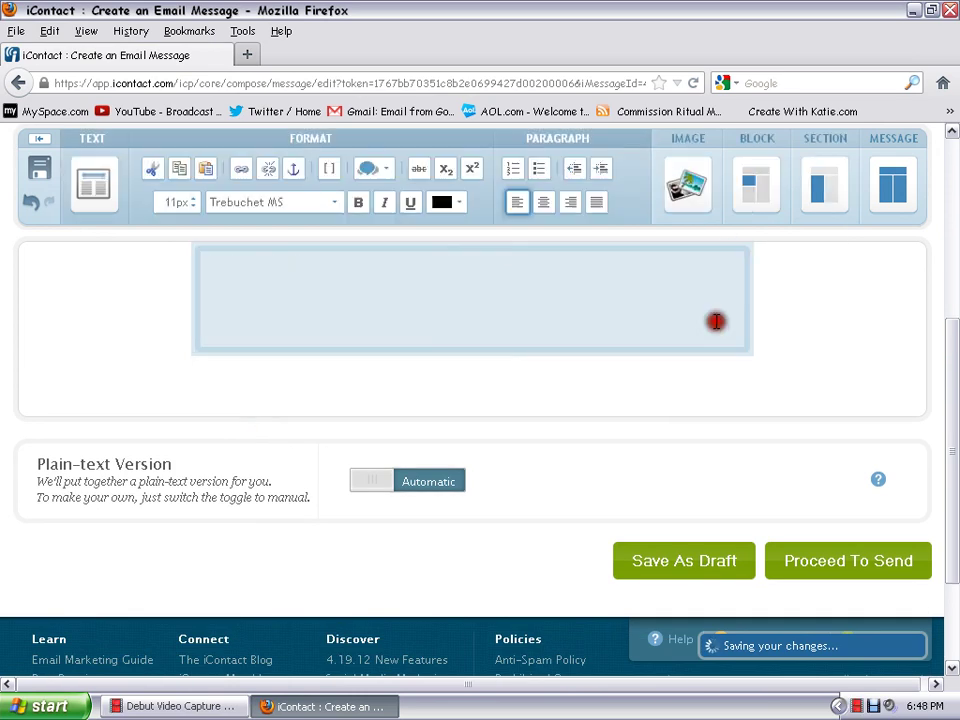
drag(716, 321, 210, 279)
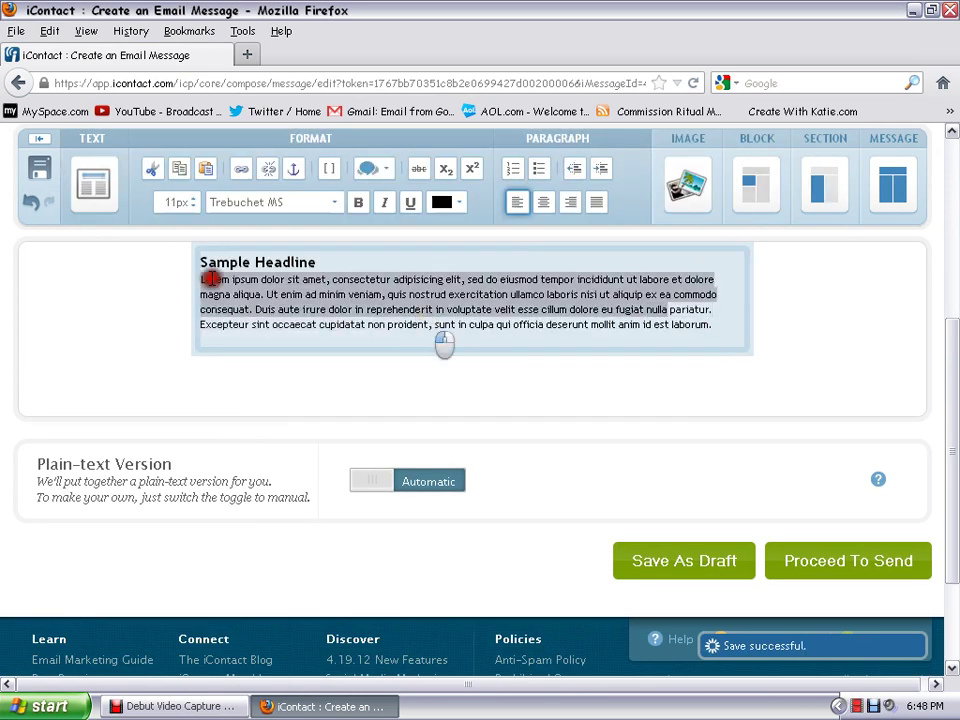
click(213, 278)
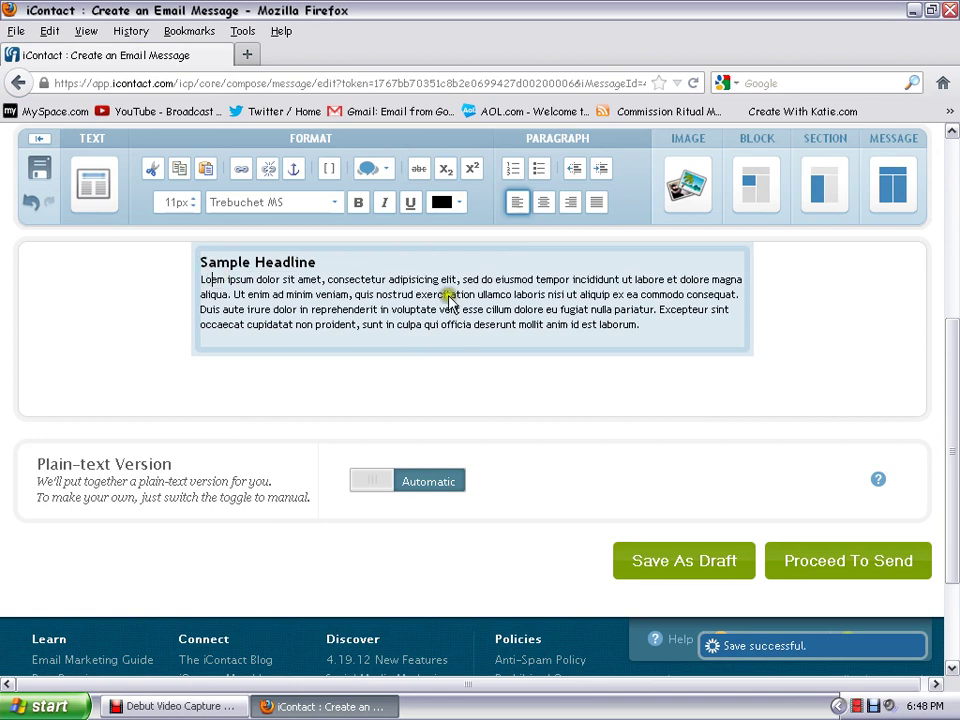
drag(201, 279, 220, 235)
text(Sa)
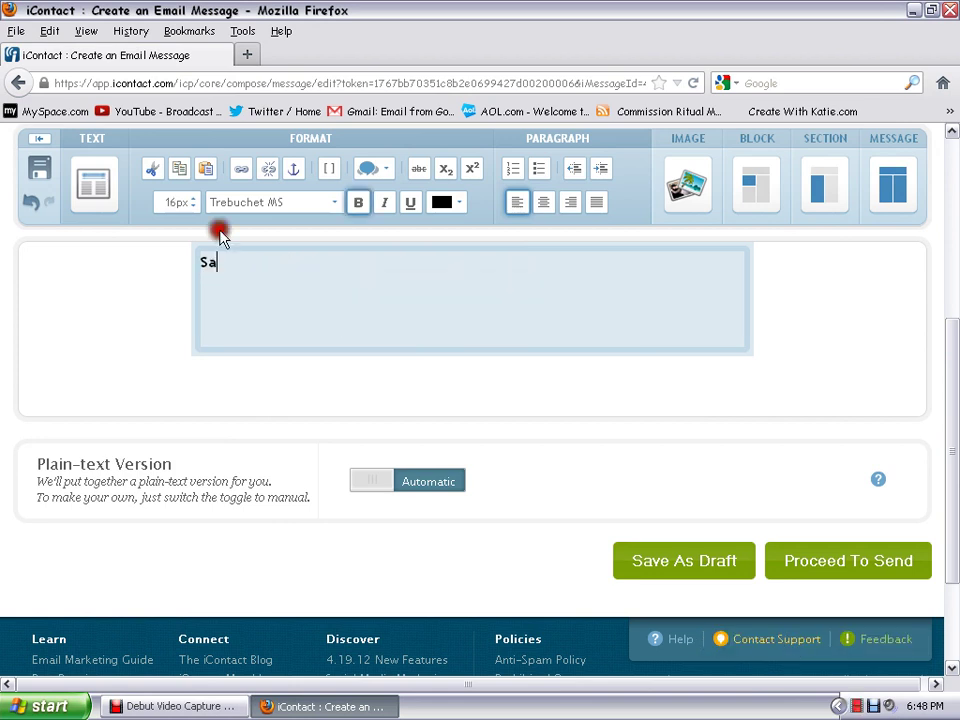
key(BackSpace)
key(BackSpace)
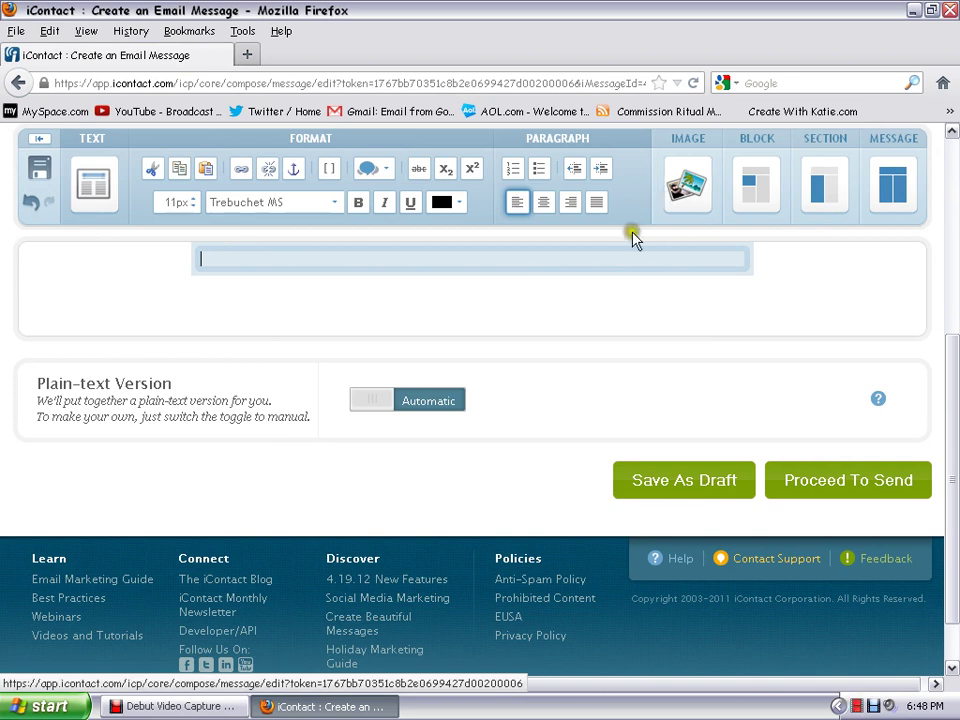
Open the image library for inserting a picture into the empty header block.
click(690, 184)
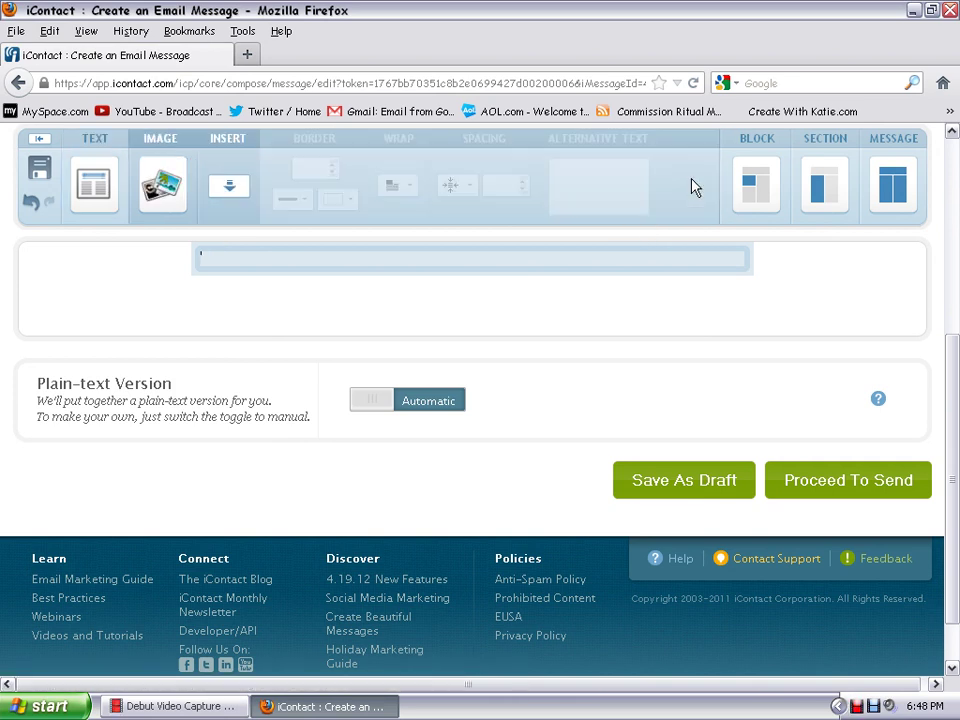
click(228, 187)
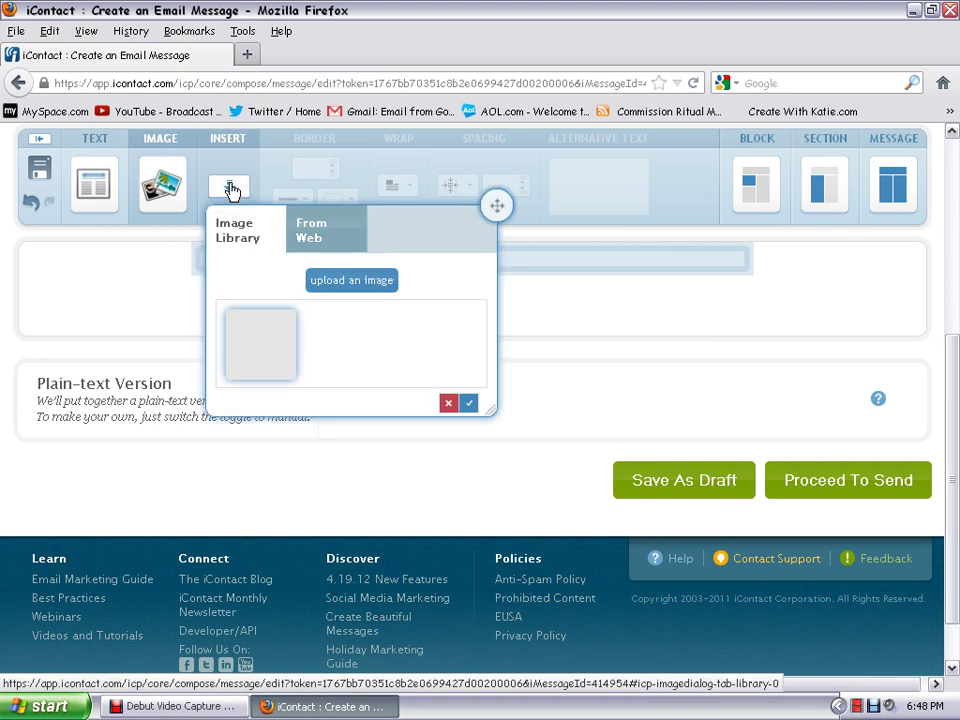
click(299, 385)
click(346, 358)
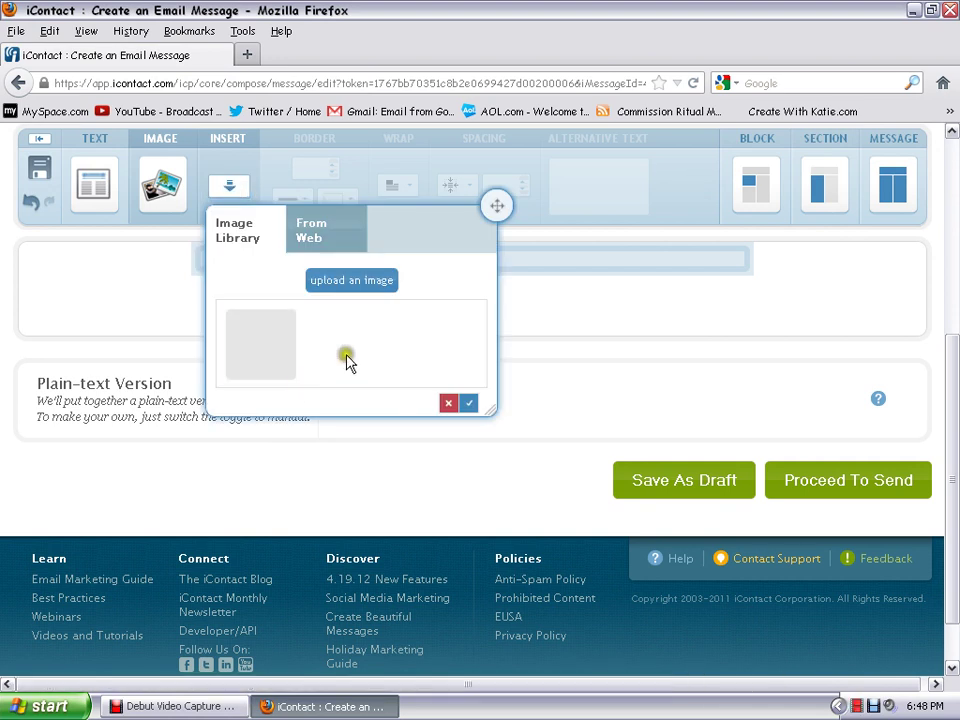
click(276, 355)
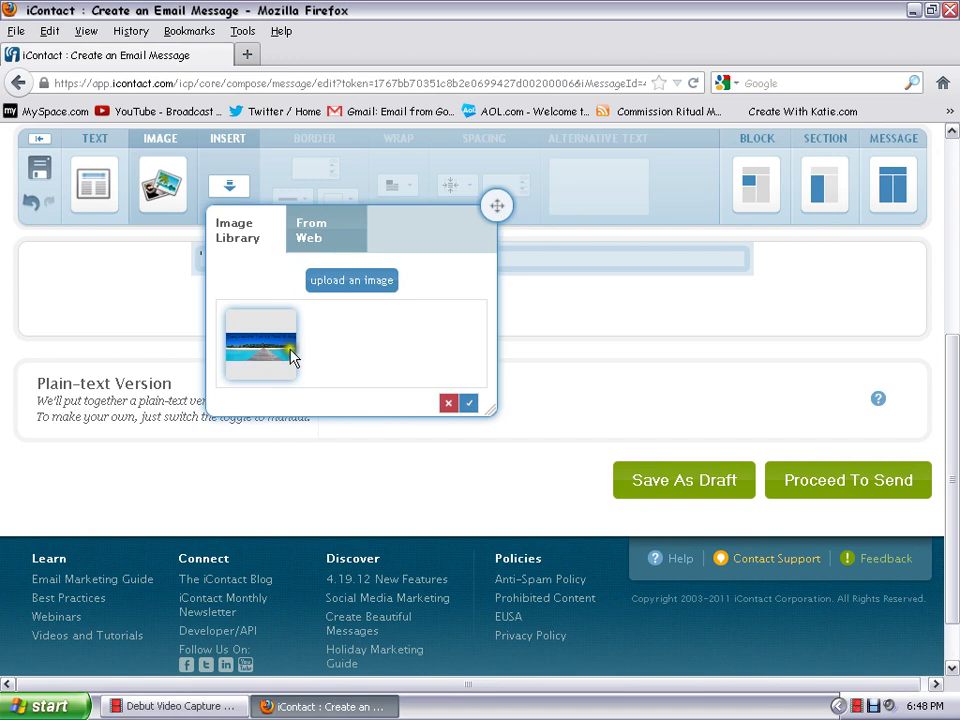
click(355, 281)
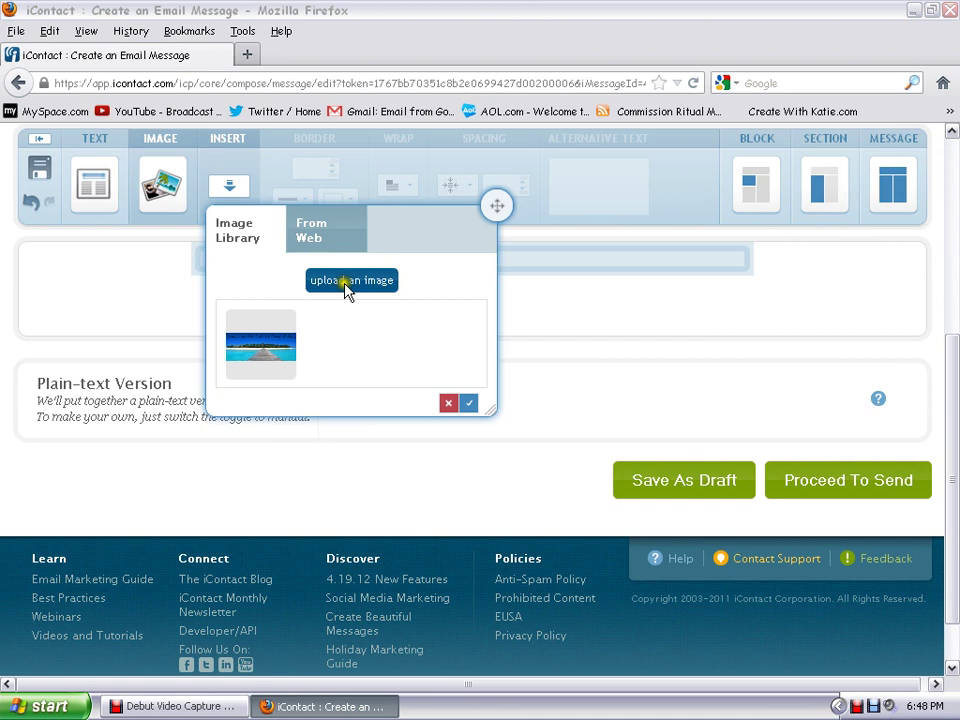
click(348, 283)
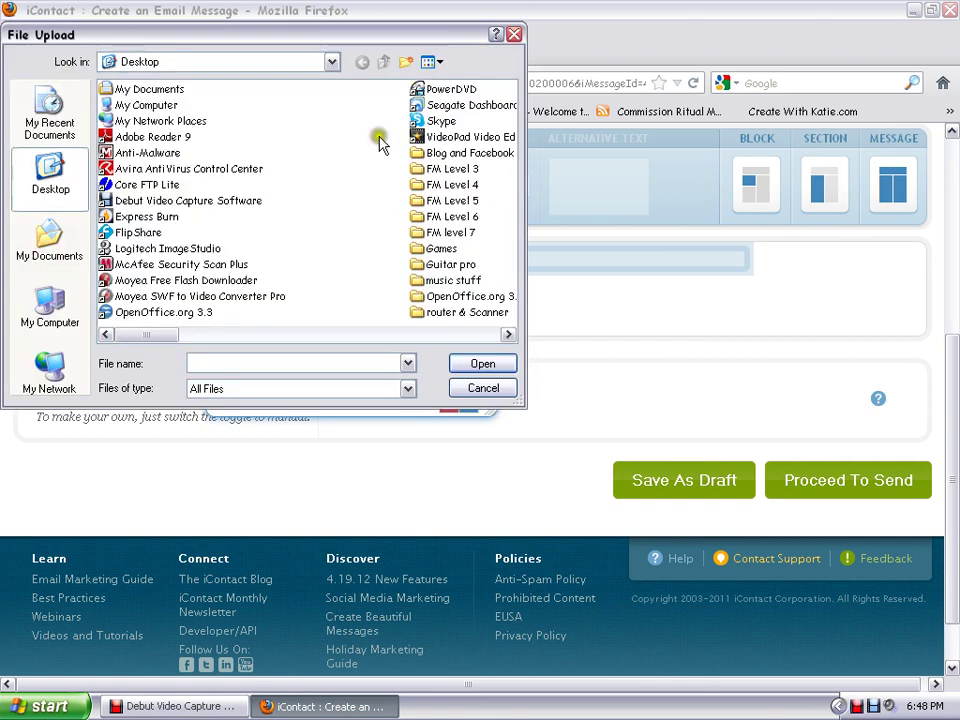
click(515, 35)
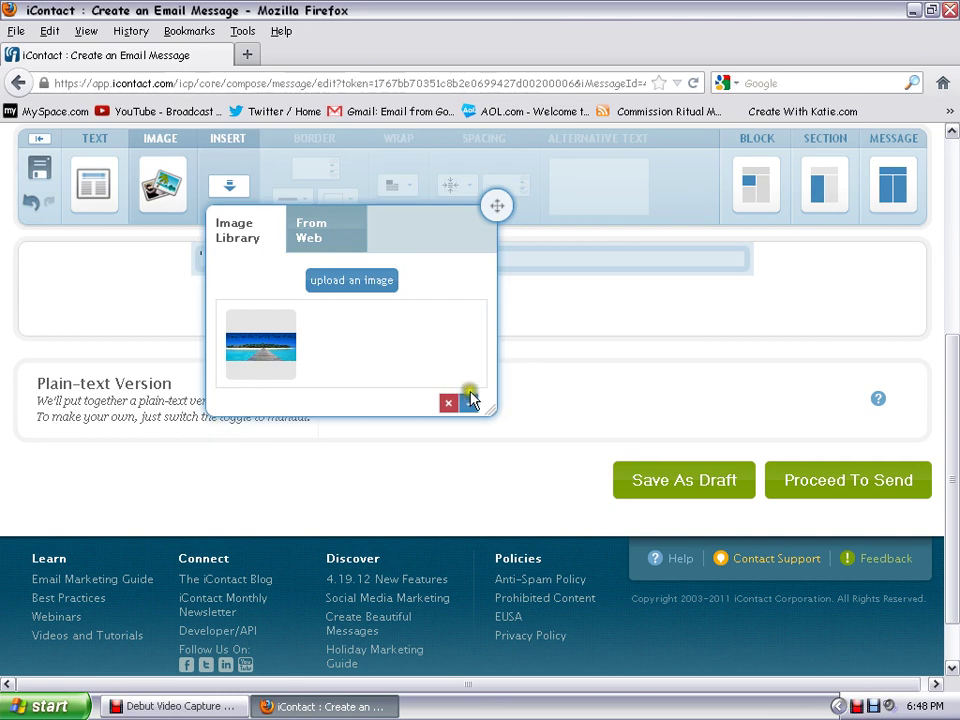
Insert the tropical pier banner picture from the image library into the empty header block.
click(246, 345)
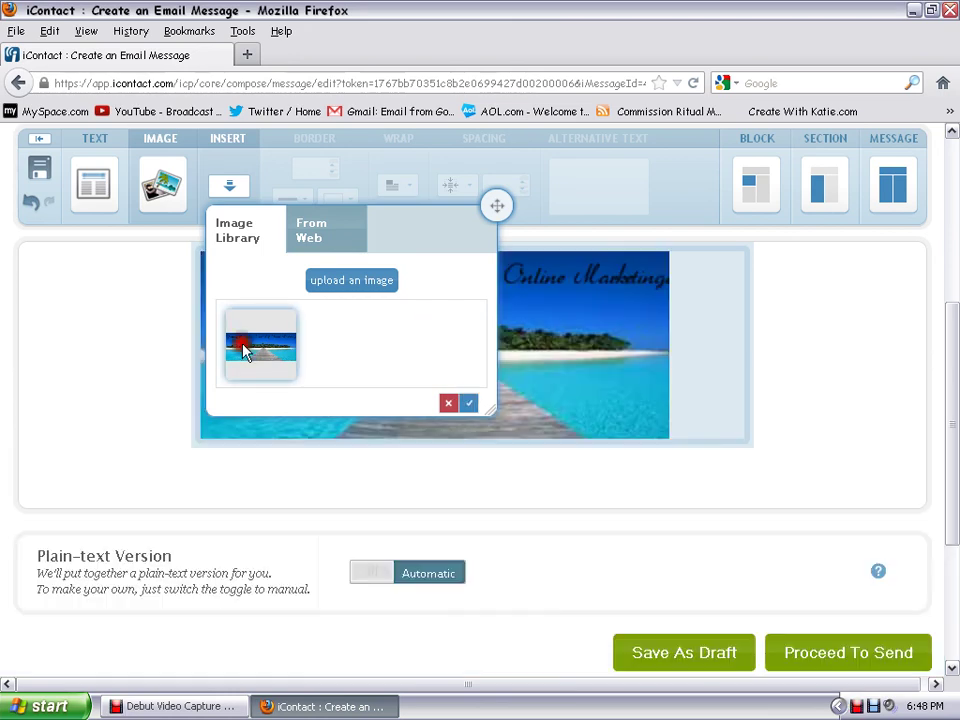
click(669, 341)
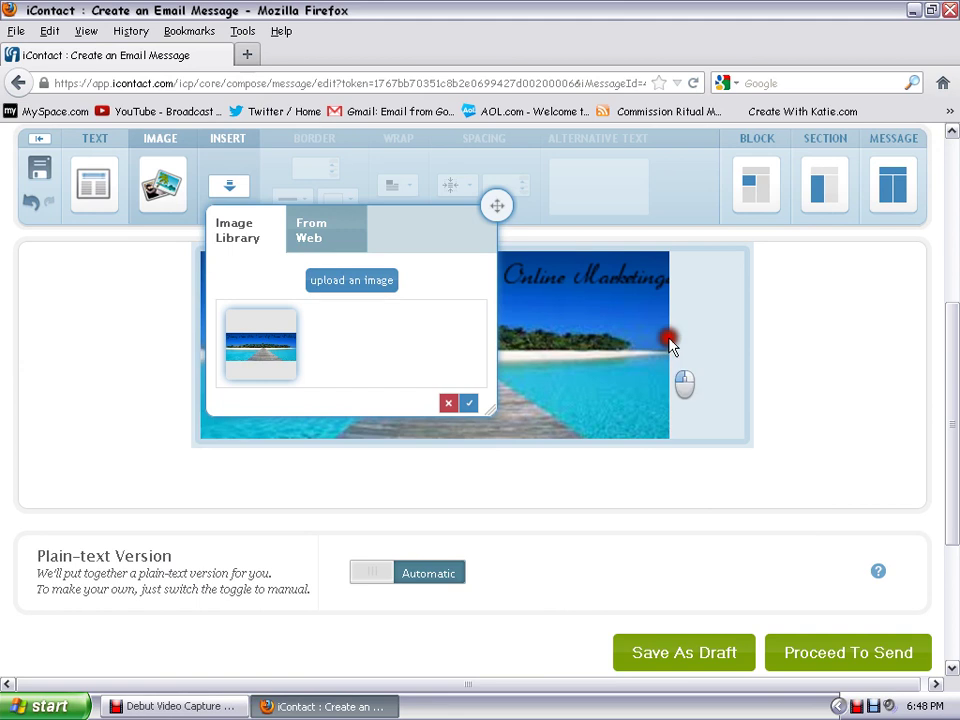
click(667, 341)
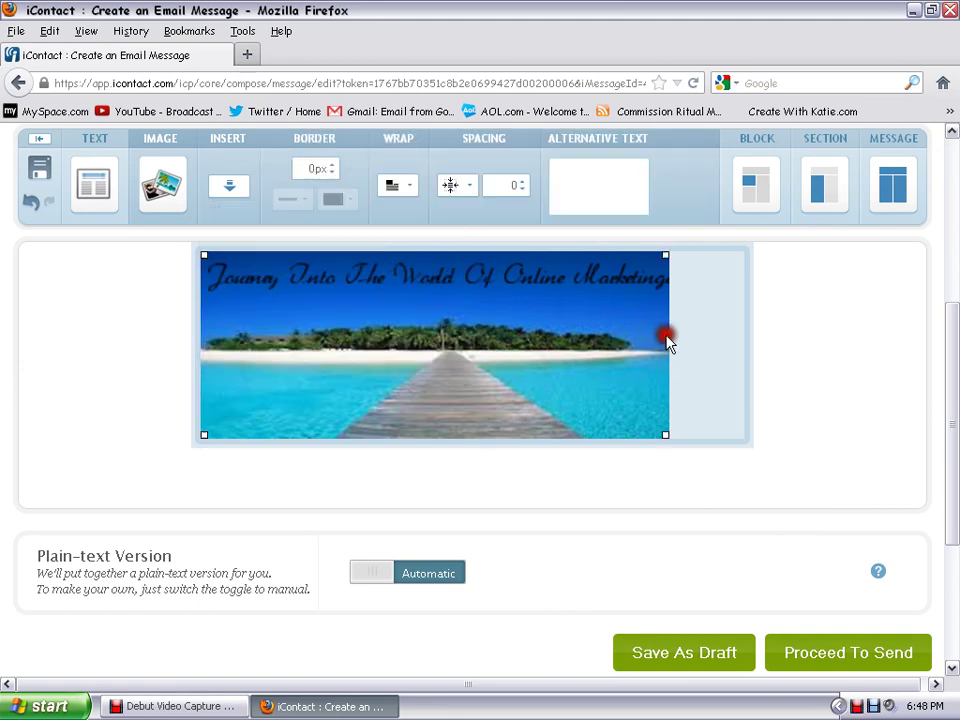
Widen the inserted banner picture horizontally so that it fills the full width of the header block.
click(667, 341)
click(669, 350)
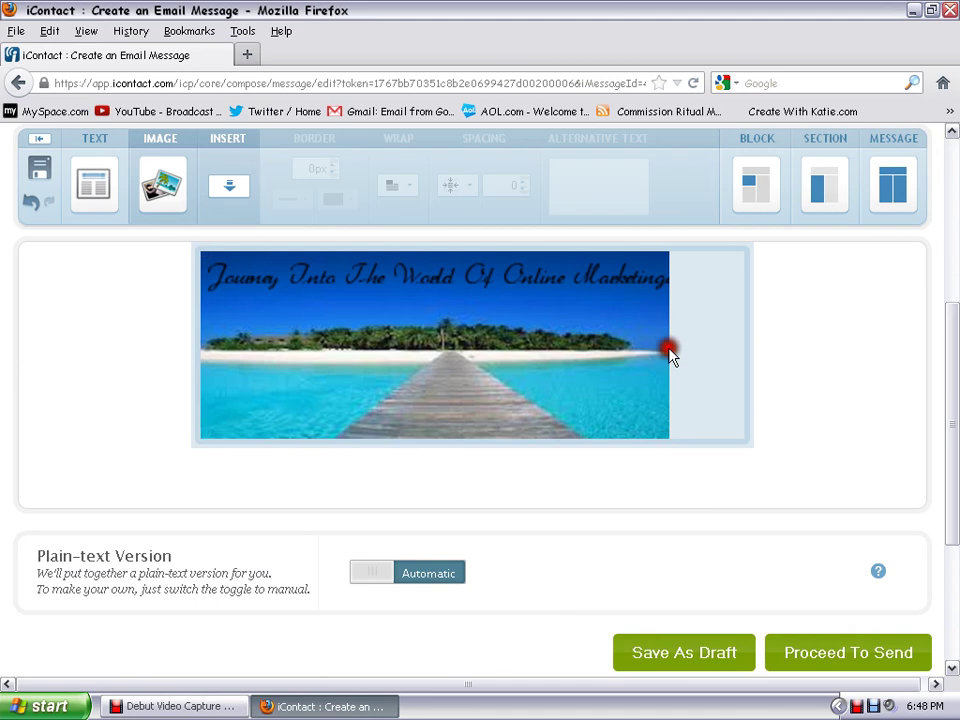
click(695, 345)
mouse_move(665, 355)
mouse_down()
mouse_move(660, 337)
mouse_move(676, 345)
mouse_up()
click(535, 347)
click(672, 346)
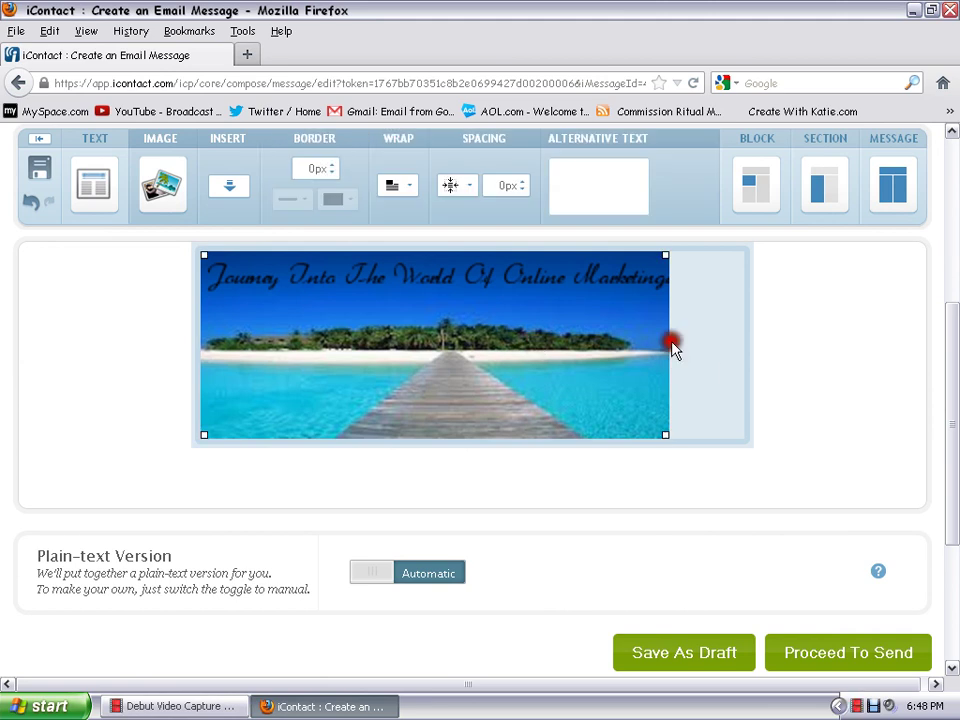
drag(672, 346, 742, 334)
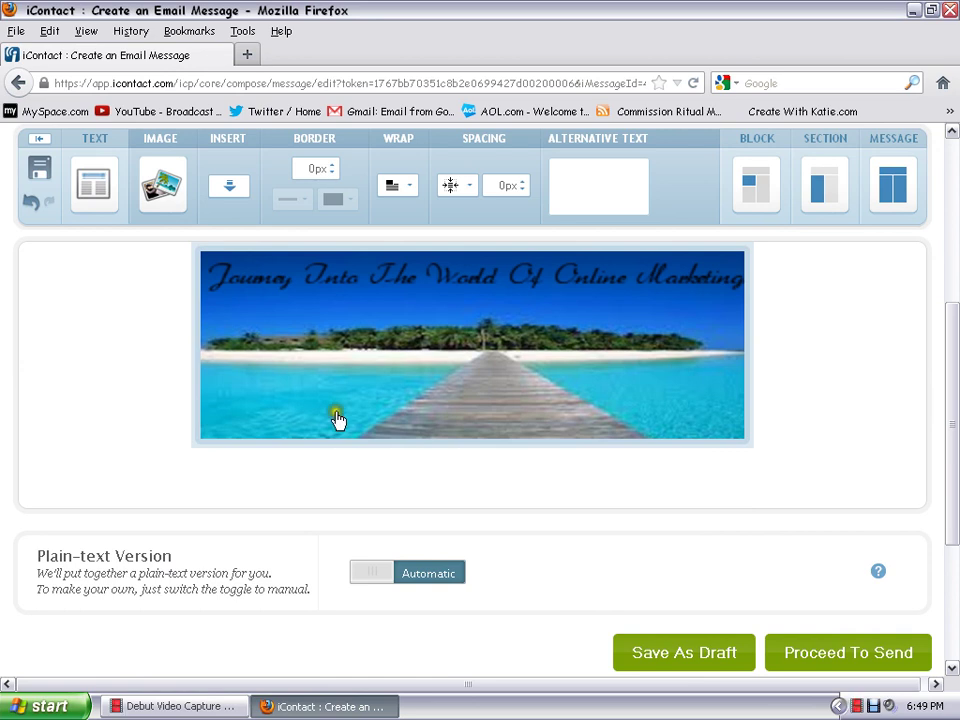
Write "Hi this is how to see who opens your emails" in the empty block below the banner.
click(237, 478)
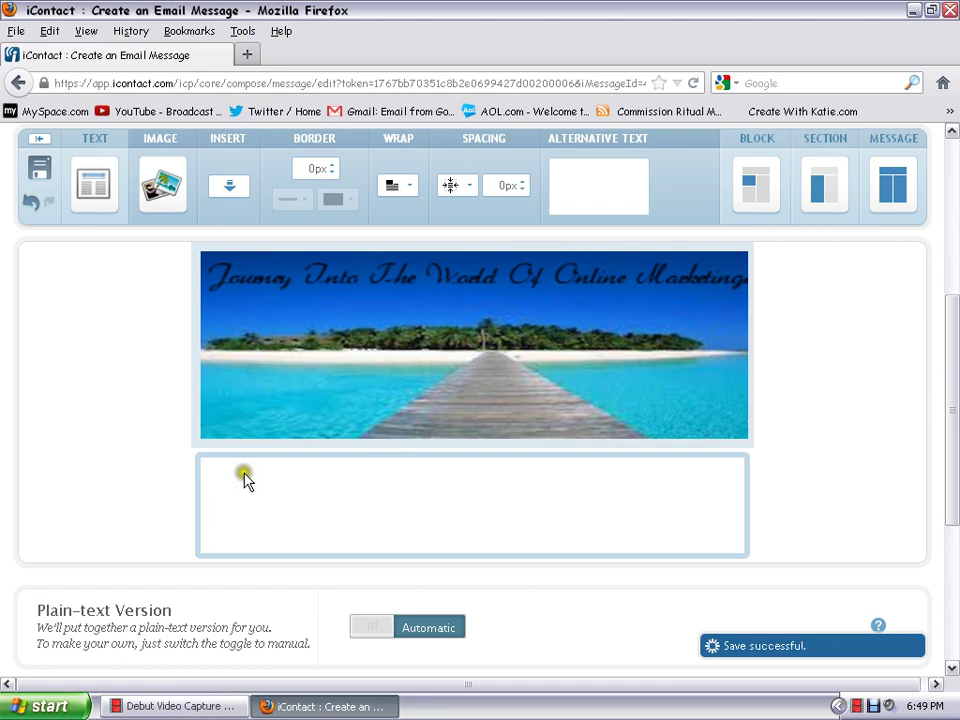
text(Hi)
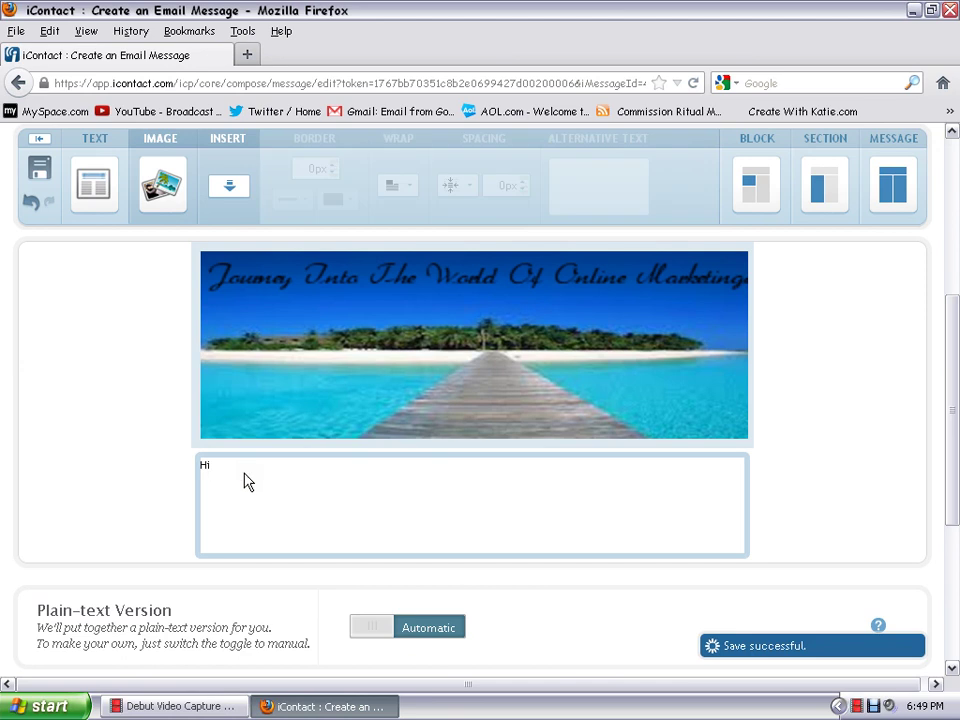
text( this is )
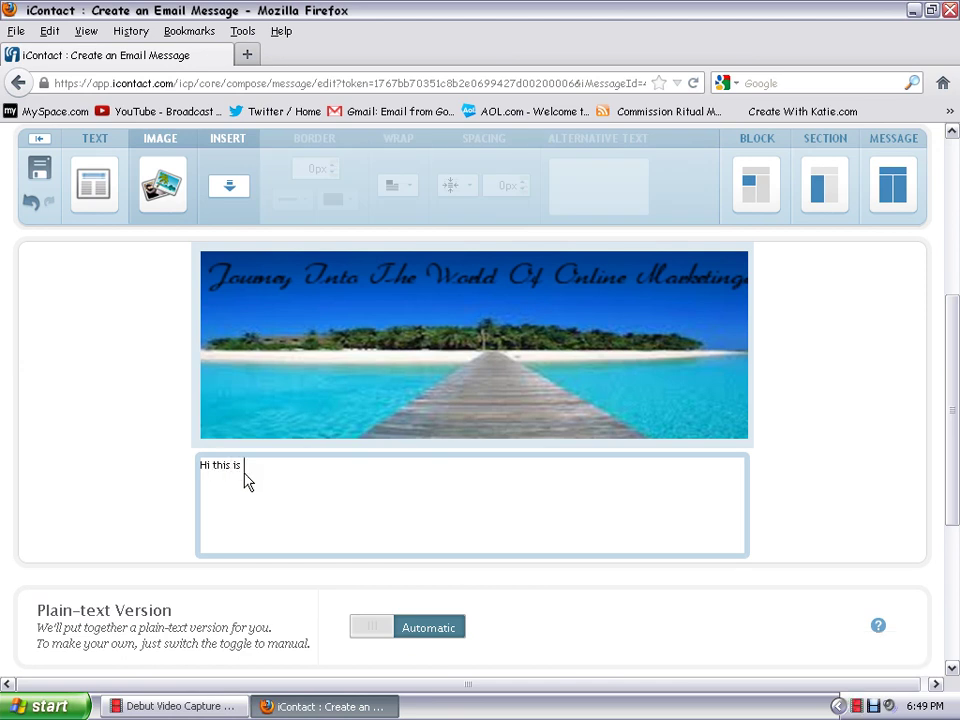
text(how to see who opens your ema)
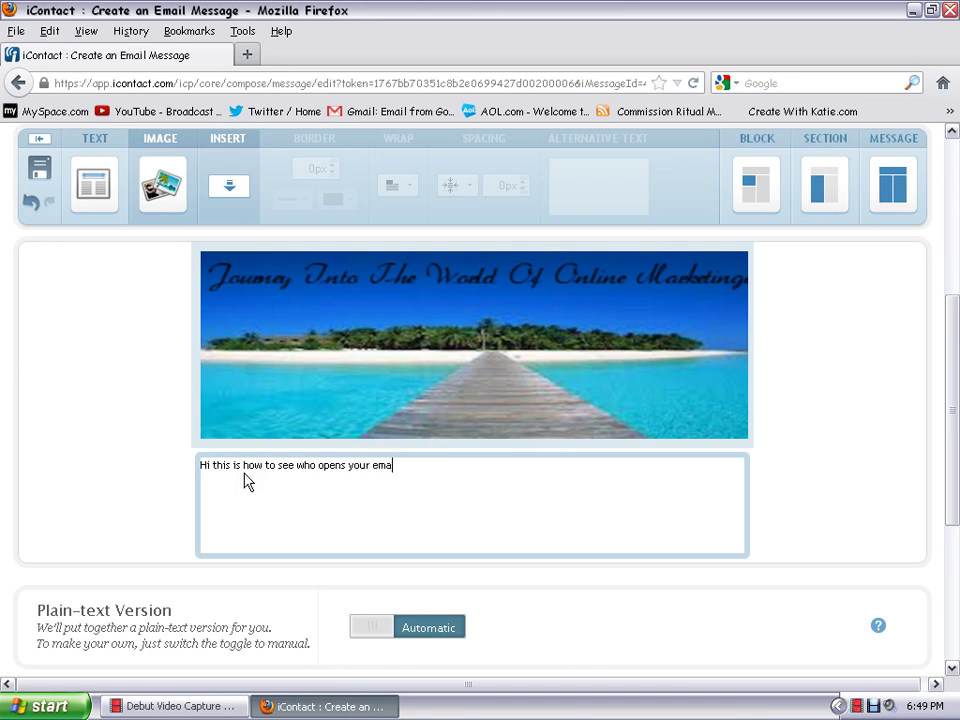
text(is)
key(BackSpace)
text(ls)
Proceed from the finished message to selecting its target audience.
scroll(452, 478, down, 3)
scroll(452, 478, down, 2)
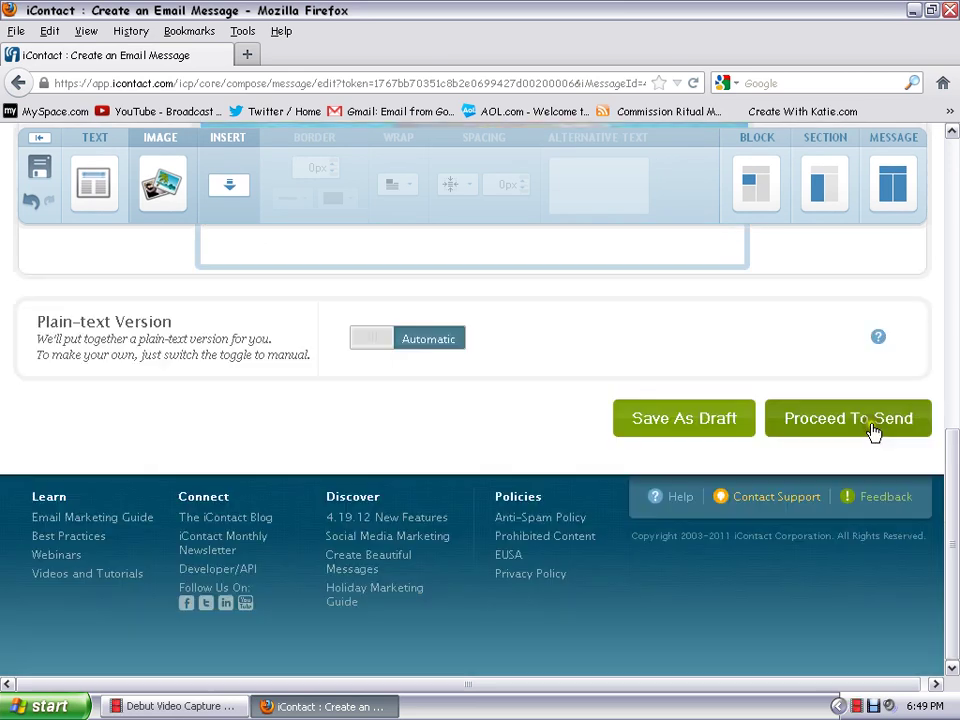
click(848, 418)
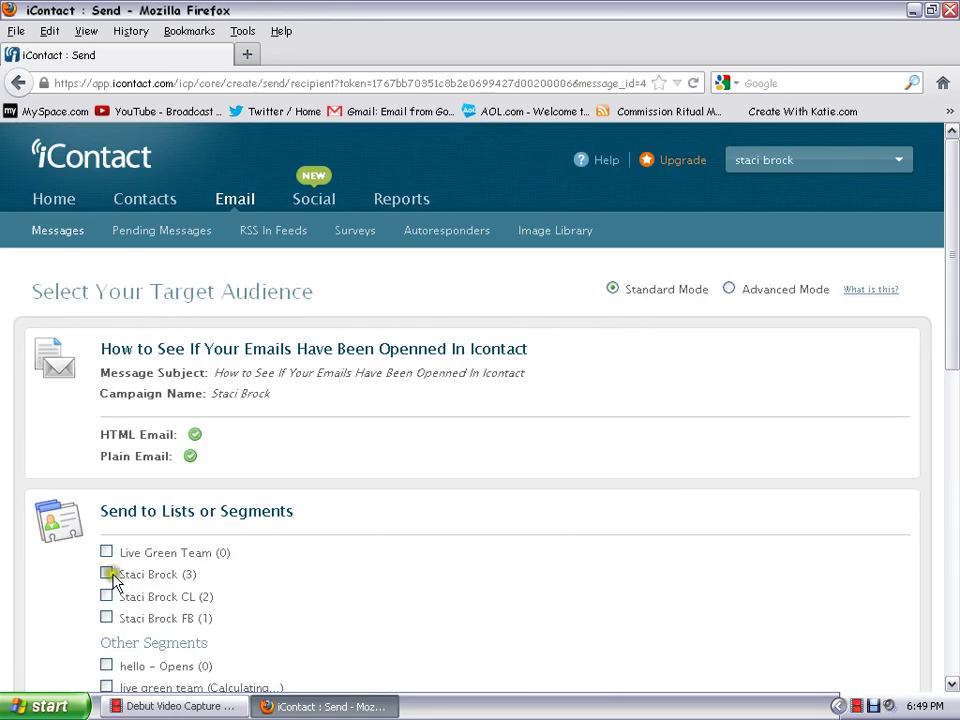
Choose the sender's three own contact lists, the plain, CL and FB ones, as recipients and proceed to delivery scheduling.
click(107, 575)
click(104, 596)
scroll(440, 543, down, 4)
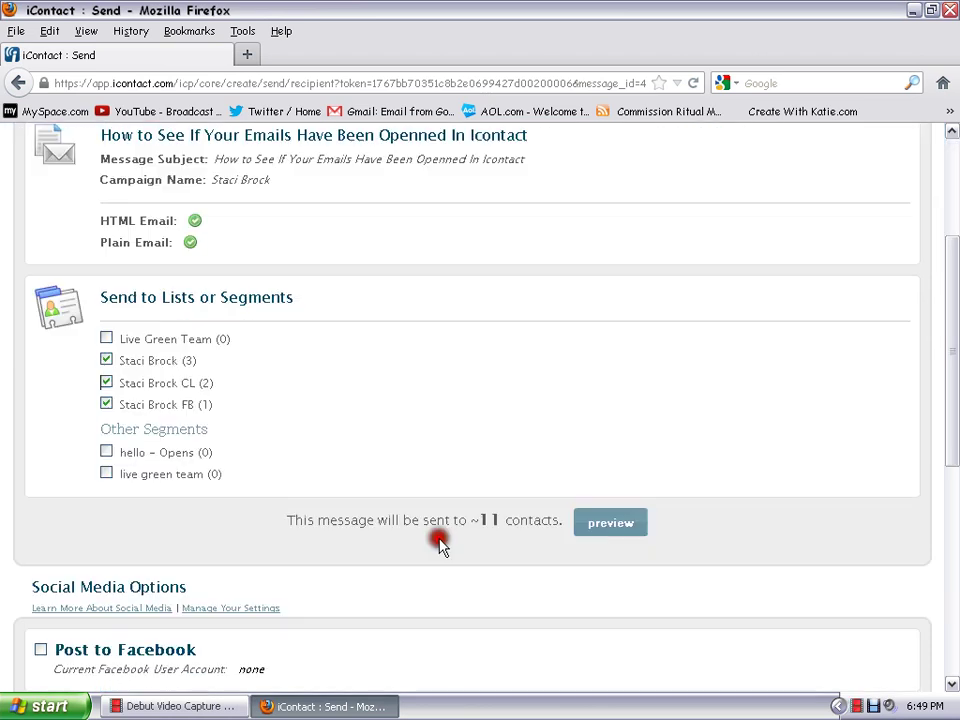
scroll(492, 552, down, 5)
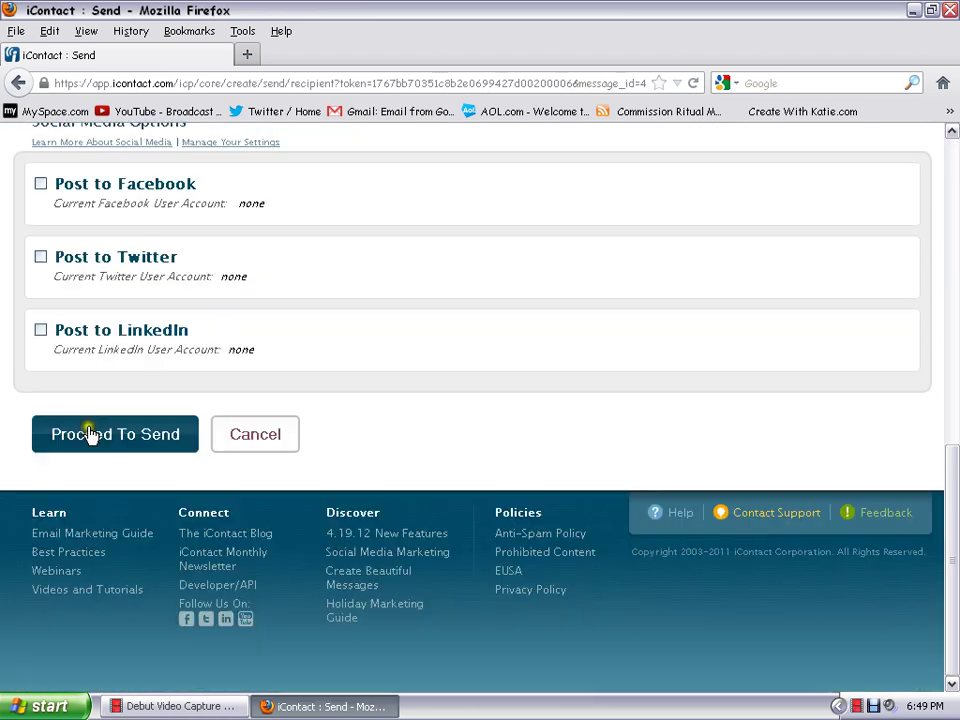
click(90, 433)
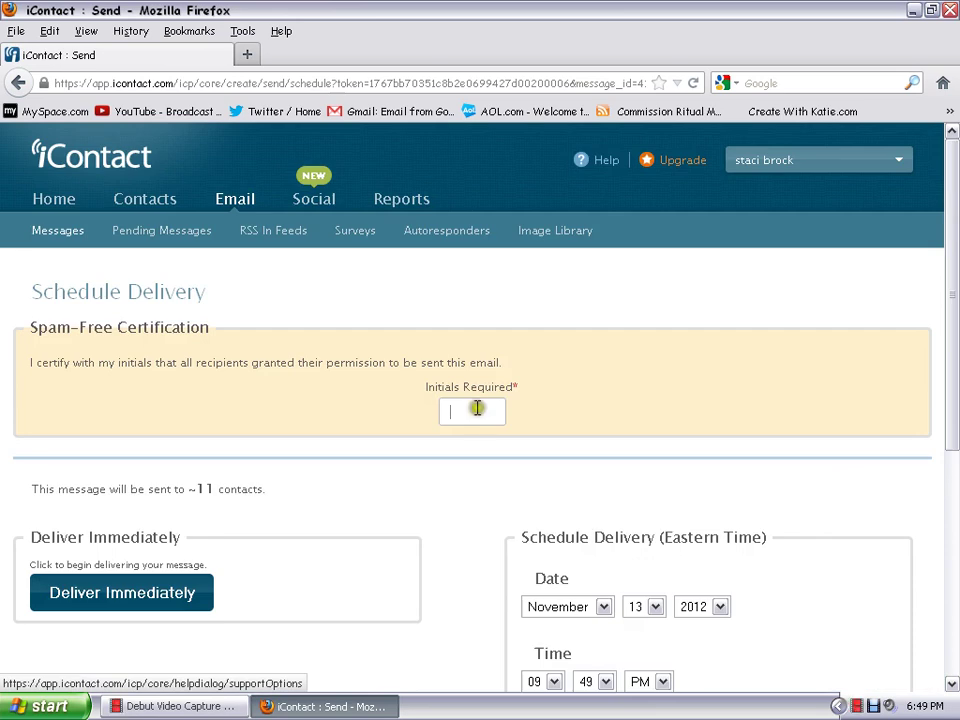
Enter the sender's initials for the spam-free certification and set the scheduled delivery day to 14.
text(sb)
click(518, 415)
scroll(525, 416, down, 4)
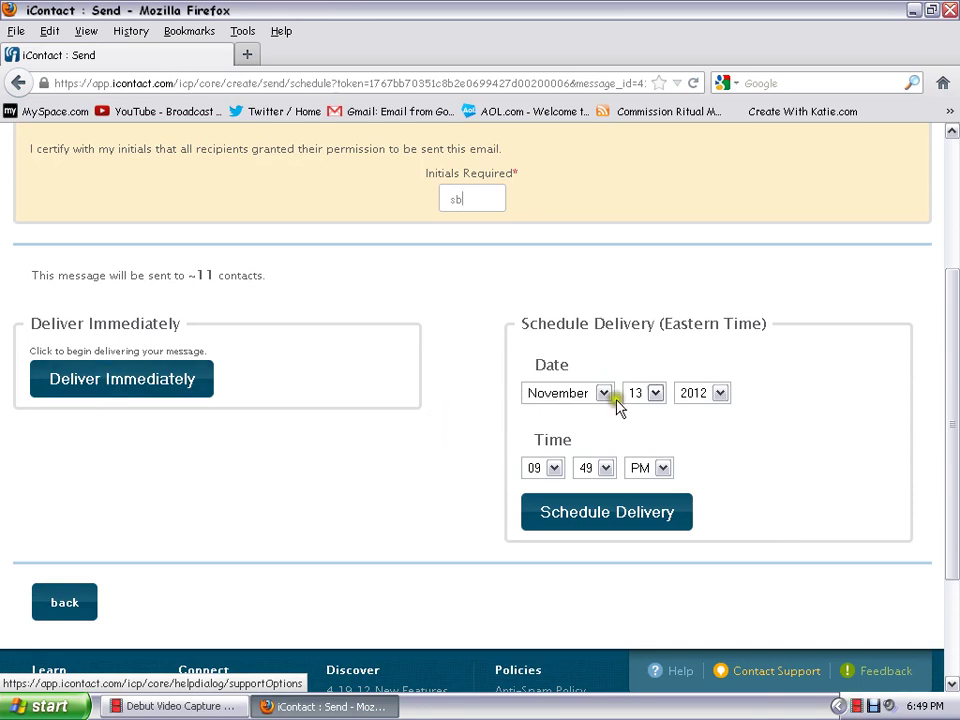
click(656, 396)
drag(659, 403, 659, 443)
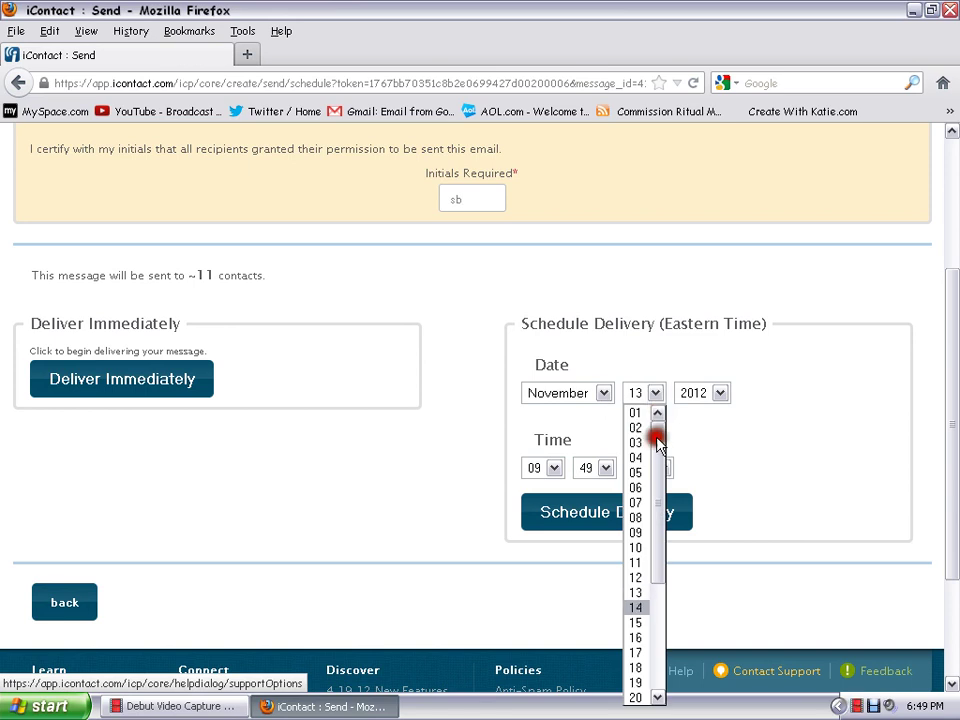
click(638, 604)
Set the hour of the scheduled delivery time to 06.
click(553, 469)
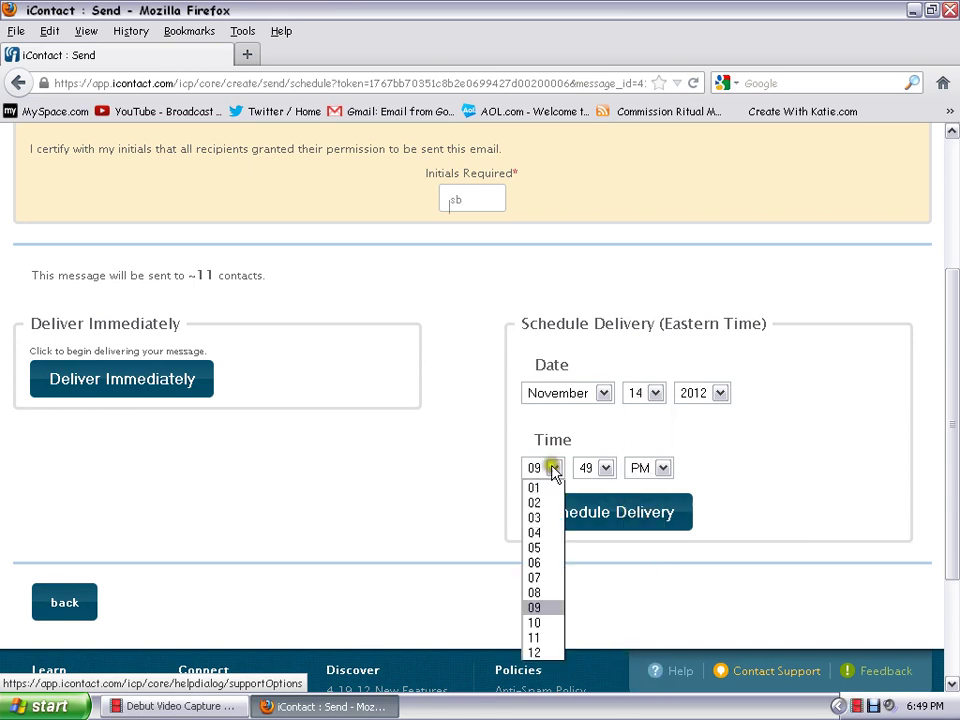
click(553, 470)
key(Up)
key(Up)
key(Up)
key(Up)
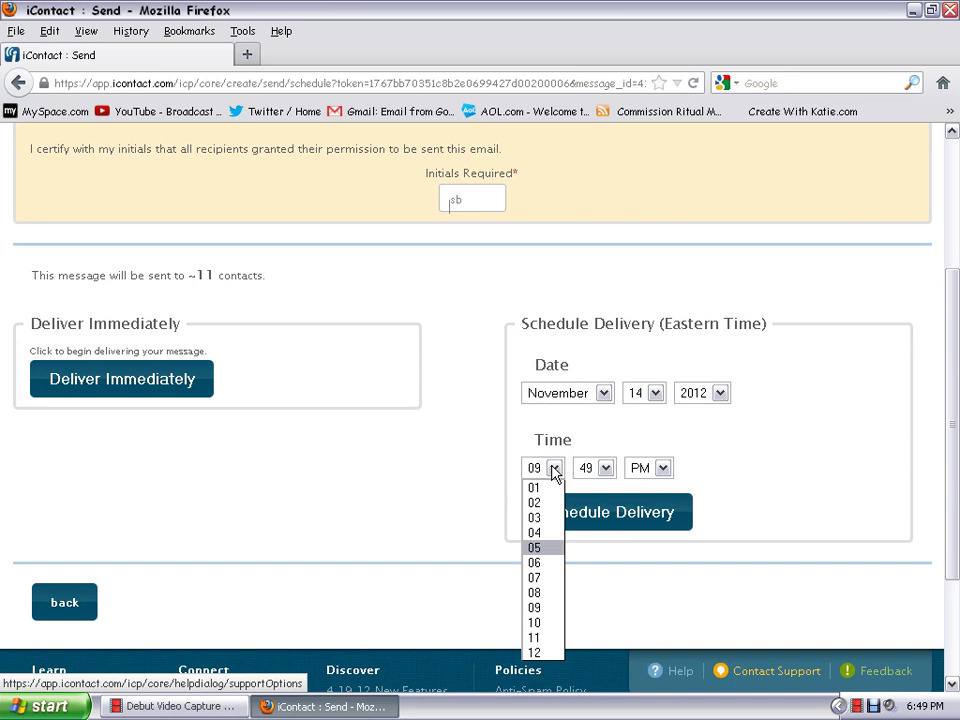
click(545, 566)
click(846, 301)
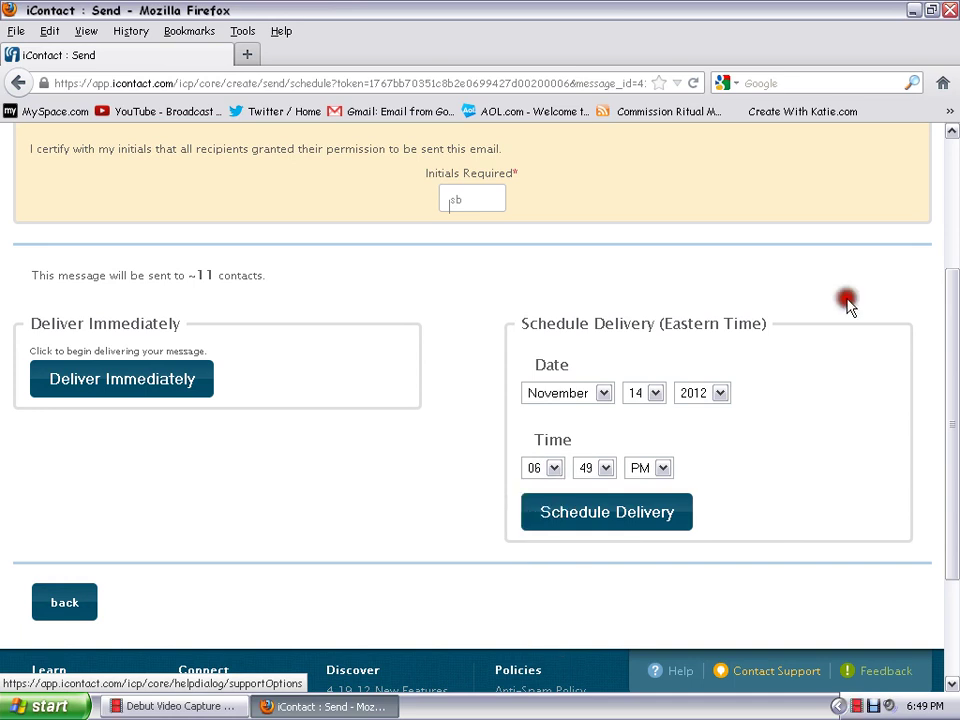
Switch the scheduled delivery time to AM and set its minutes to 00.
click(665, 469)
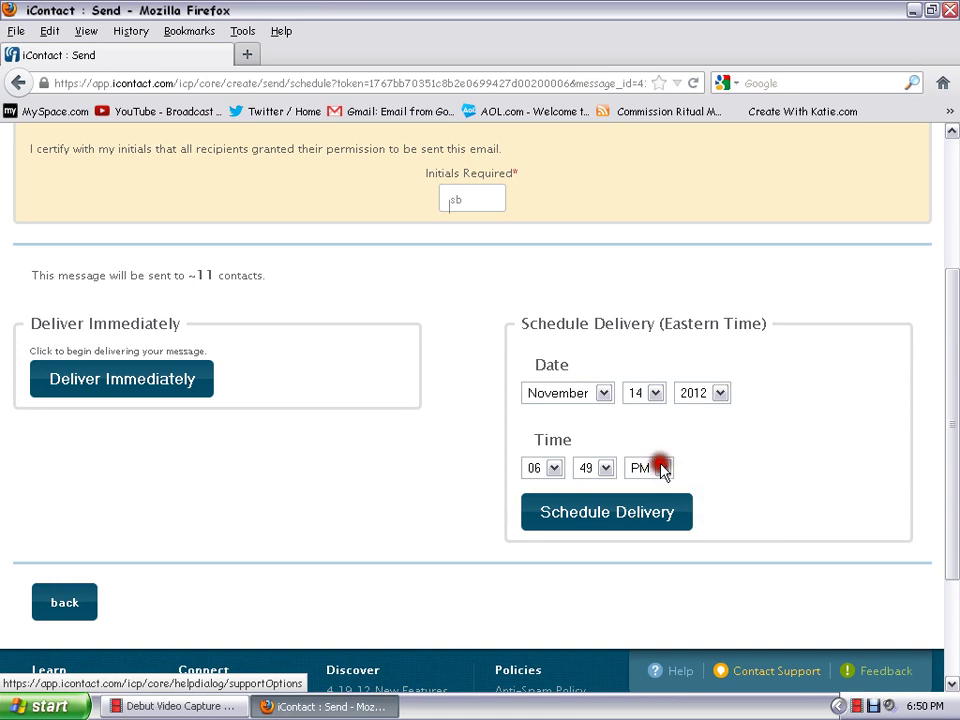
click(662, 470)
click(662, 470)
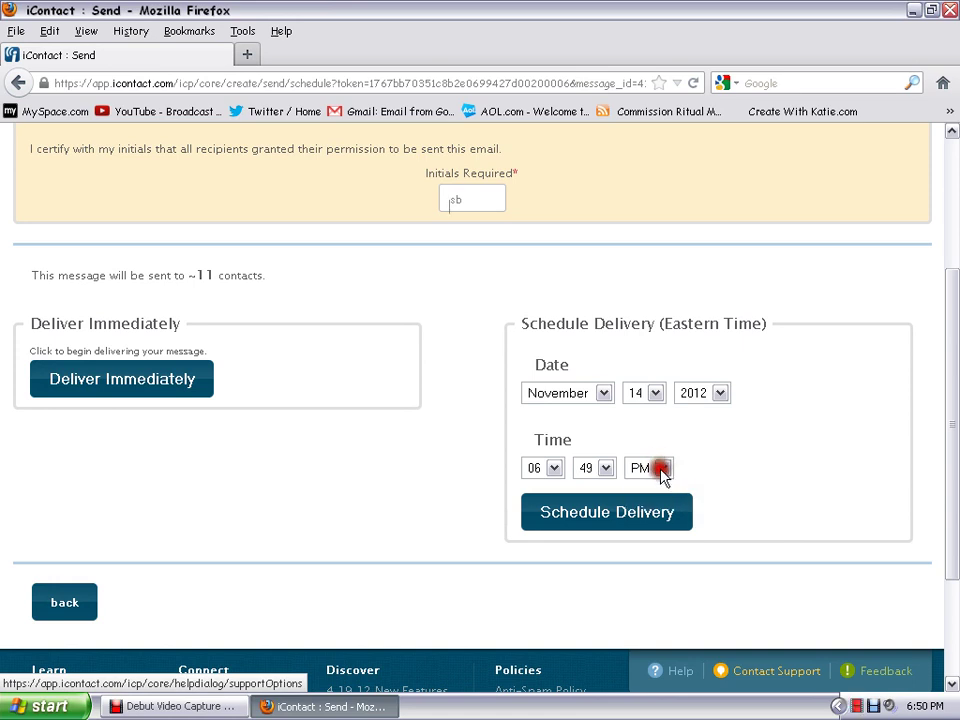
click(662, 470)
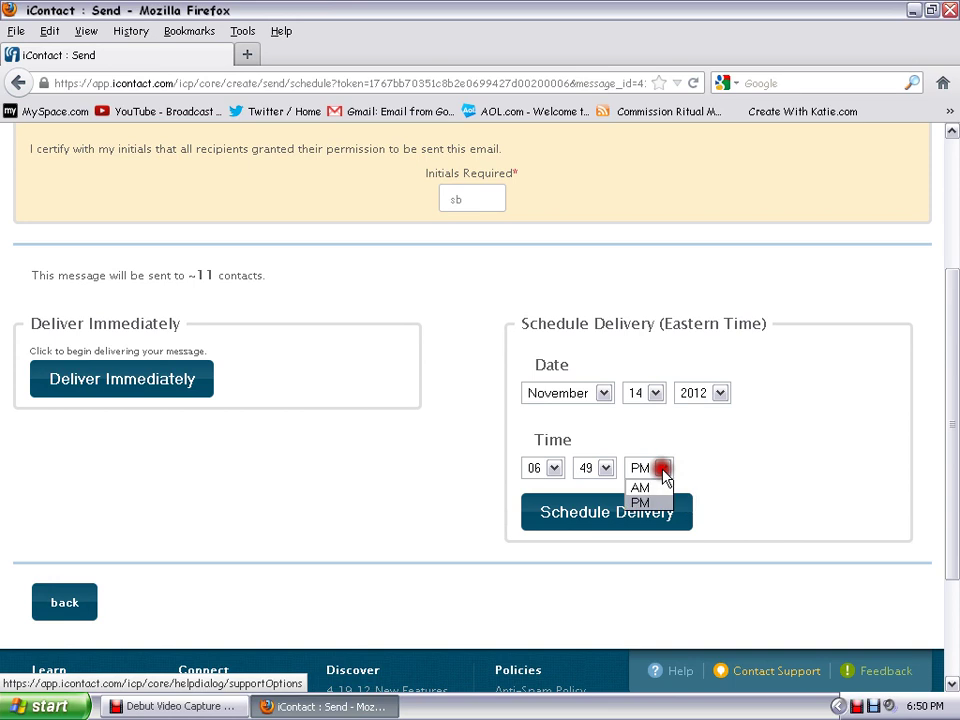
click(660, 487)
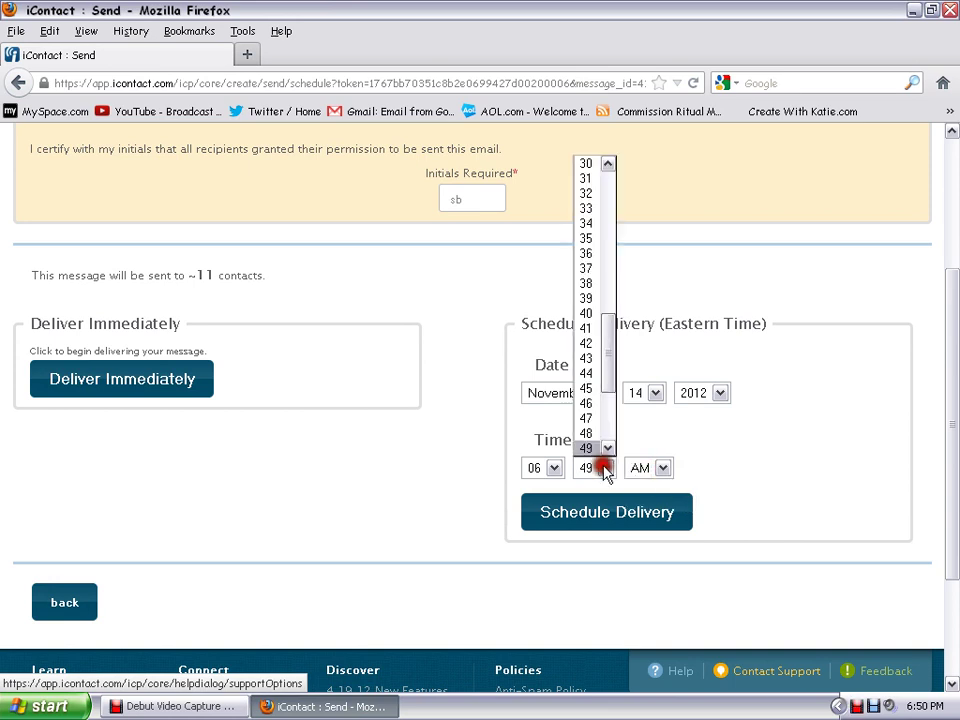
scroll(607, 385, up, 10)
click(586, 164)
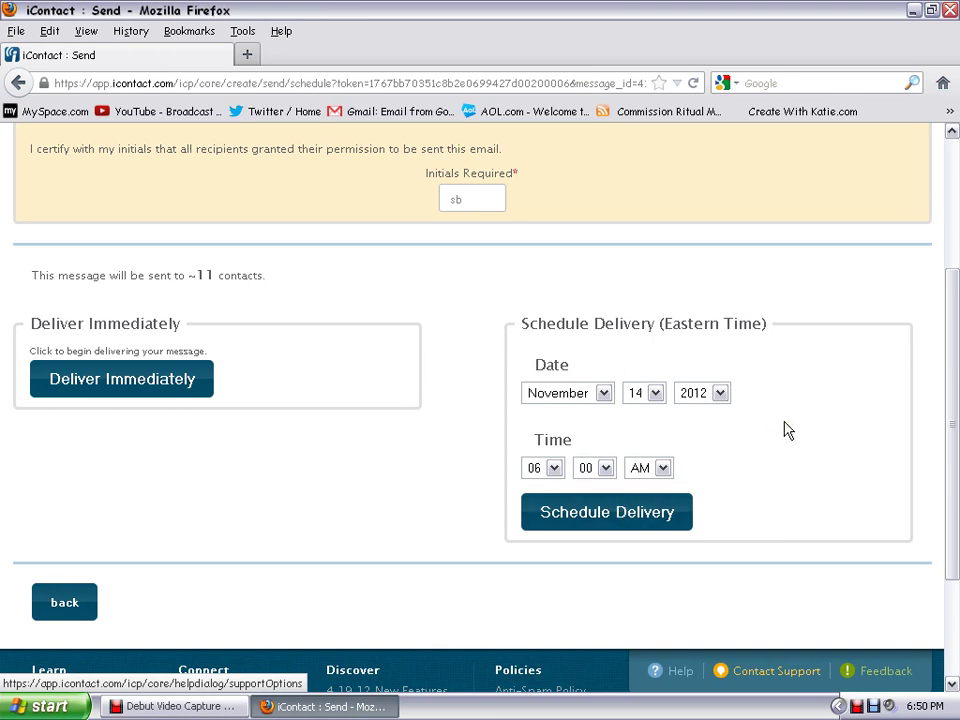
click(397, 295)
Browse the subscribed contacts and open the contact history of the first one listed.
scroll(350, 355, up, 4)
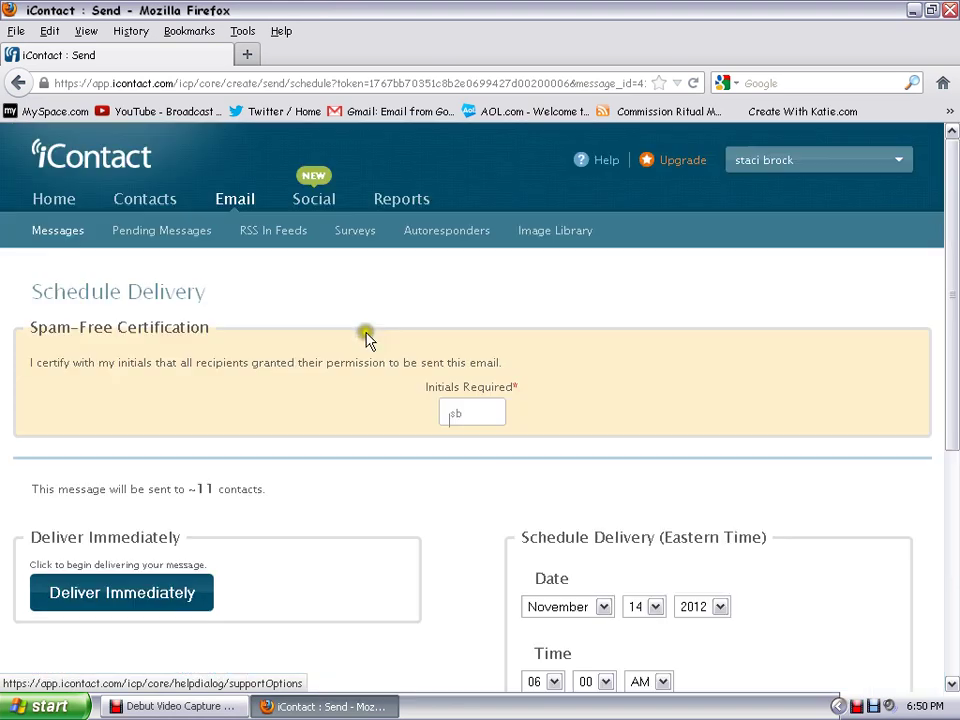
click(146, 202)
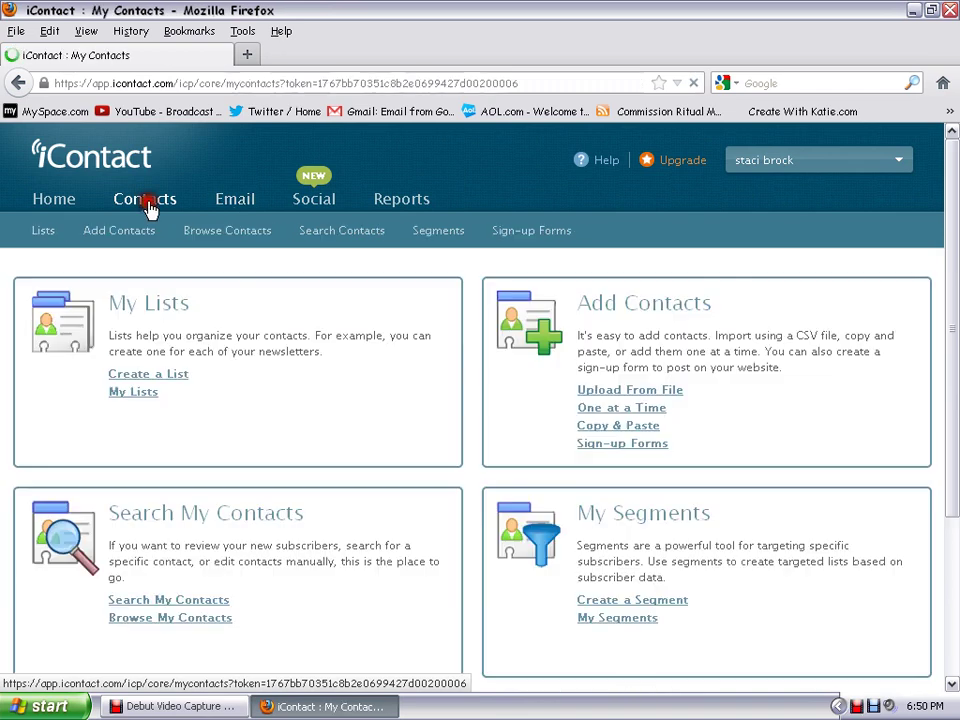
click(168, 619)
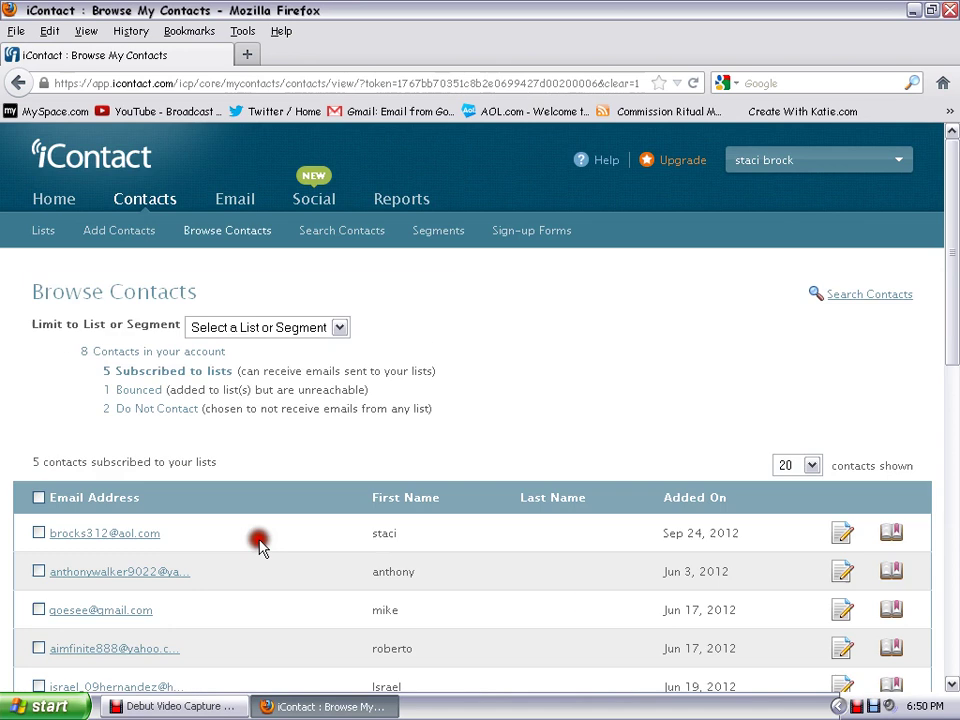
click(891, 533)
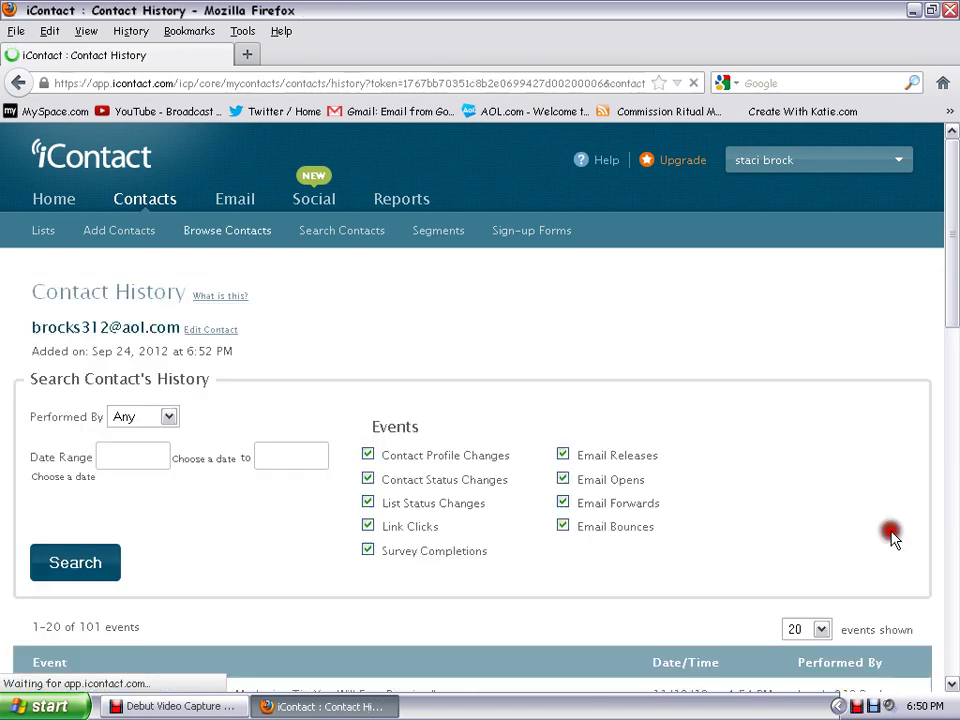
Examine the contact's event history for which emails were scheduled, released and opened, and when.
scroll(306, 574, down, 3)
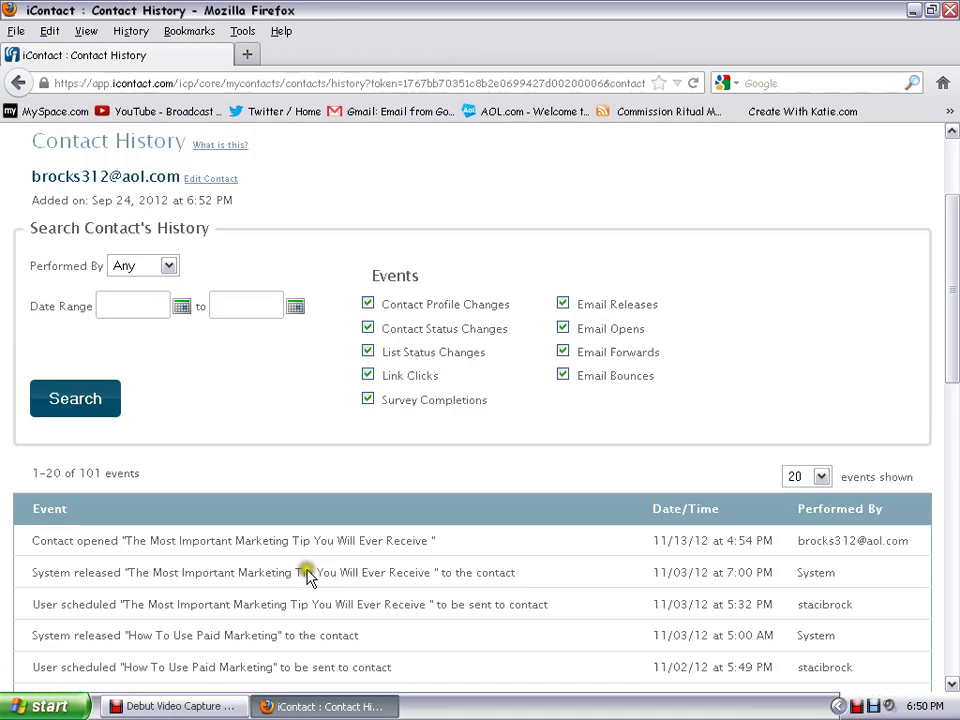
scroll(262, 527, down, 1)
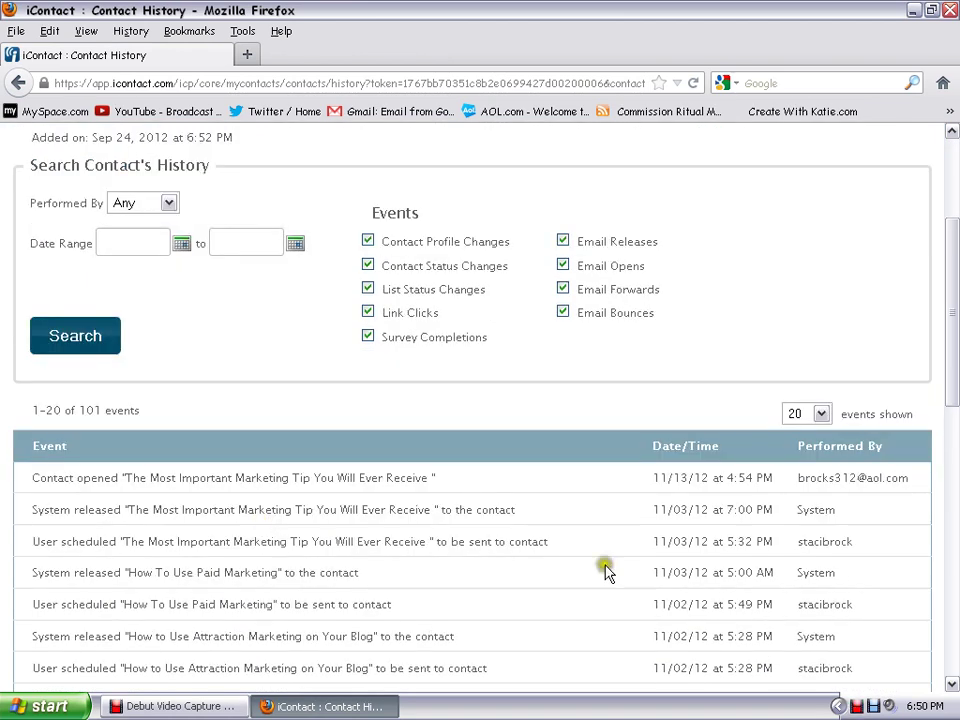
scroll(294, 561, down, 1)
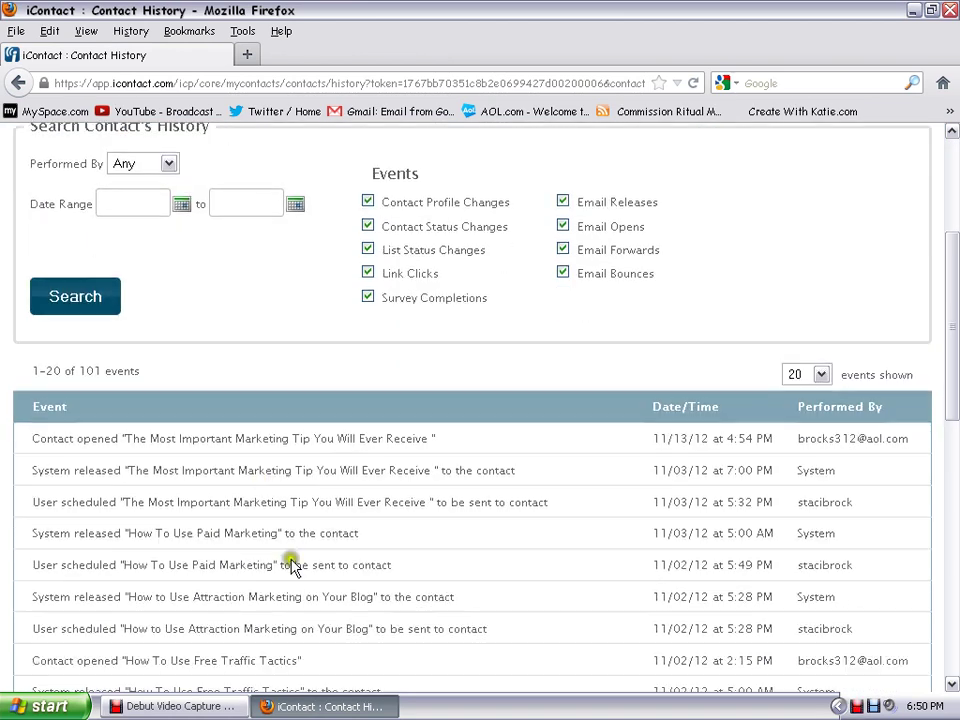
scroll(285, 559, down, 1)
scroll(287, 563, down, 1)
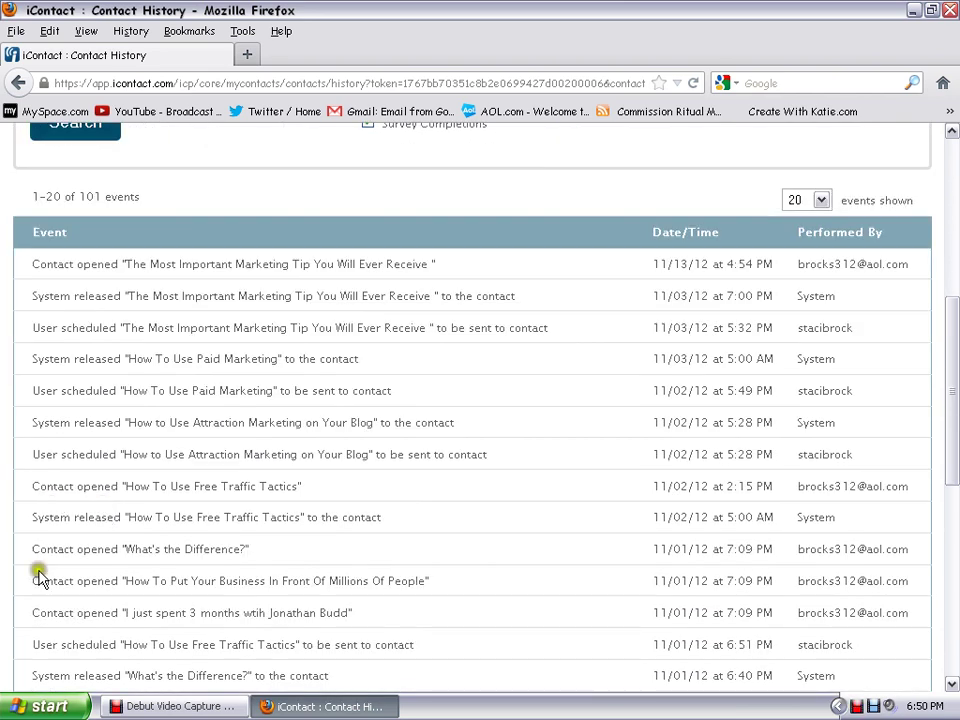
scroll(266, 574, down, 1)
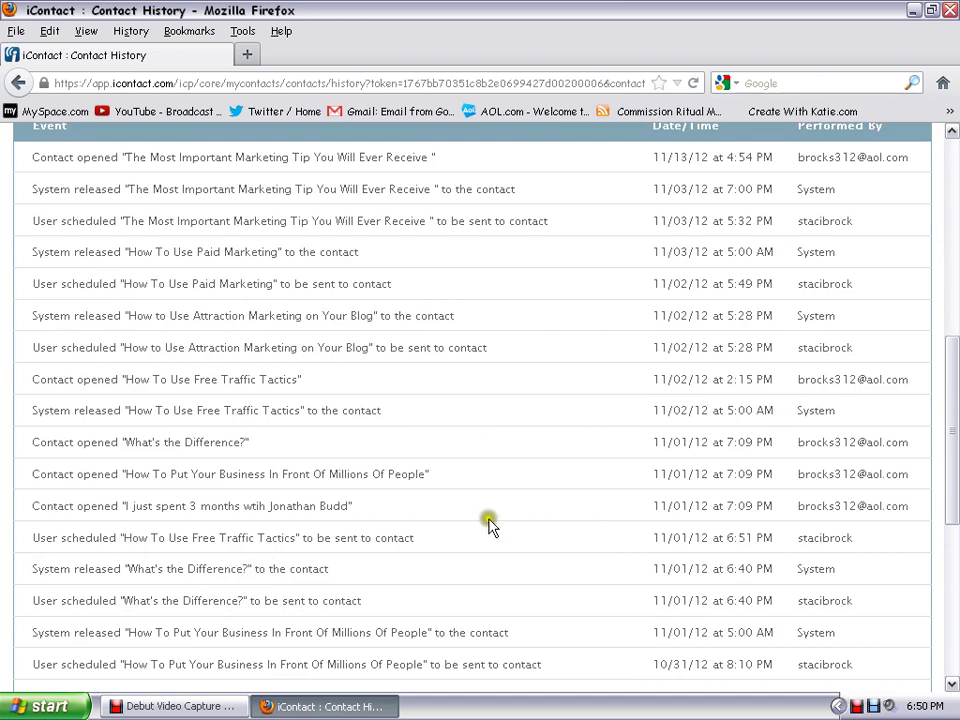
scroll(516, 449, up, 1)
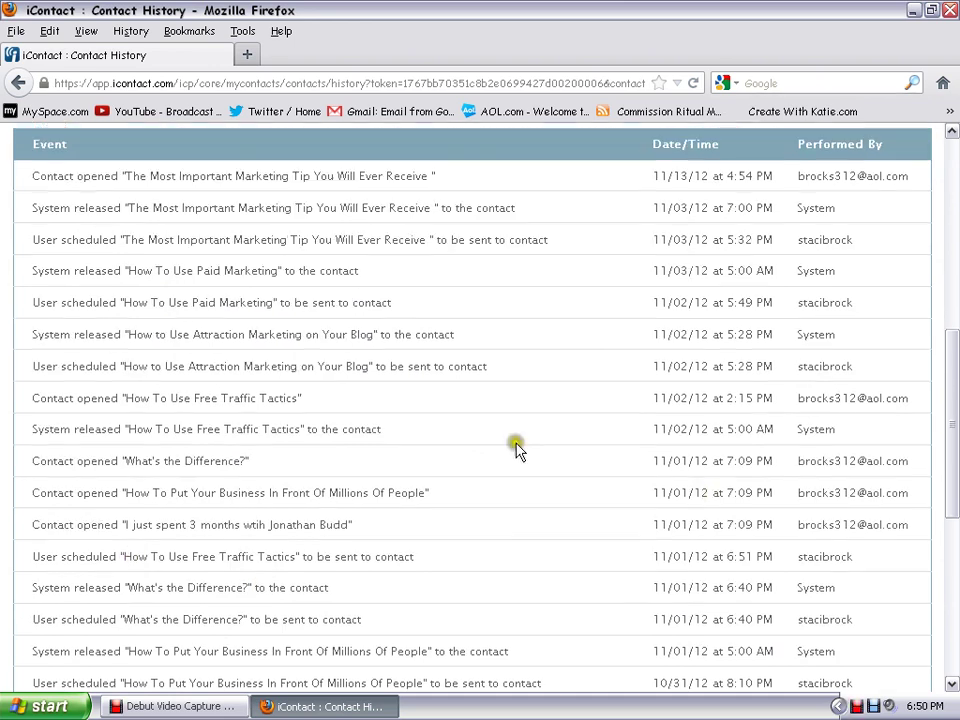
Leave the contact history and go to the account's home page.
scroll(516, 440, up, 3)
scroll(516, 427, up, 2)
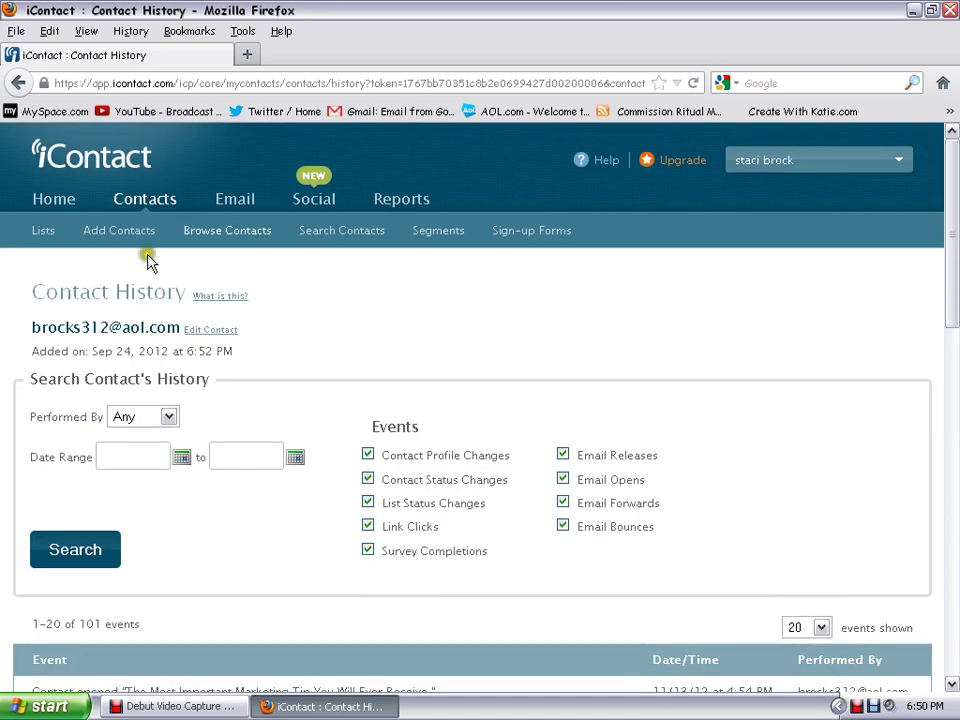
click(57, 203)
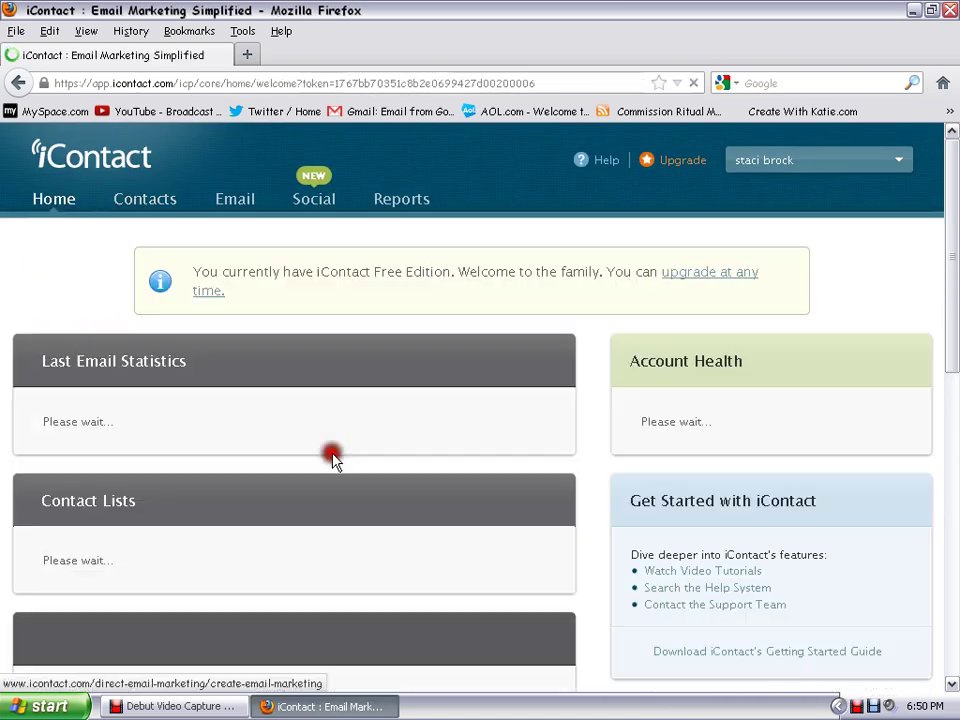